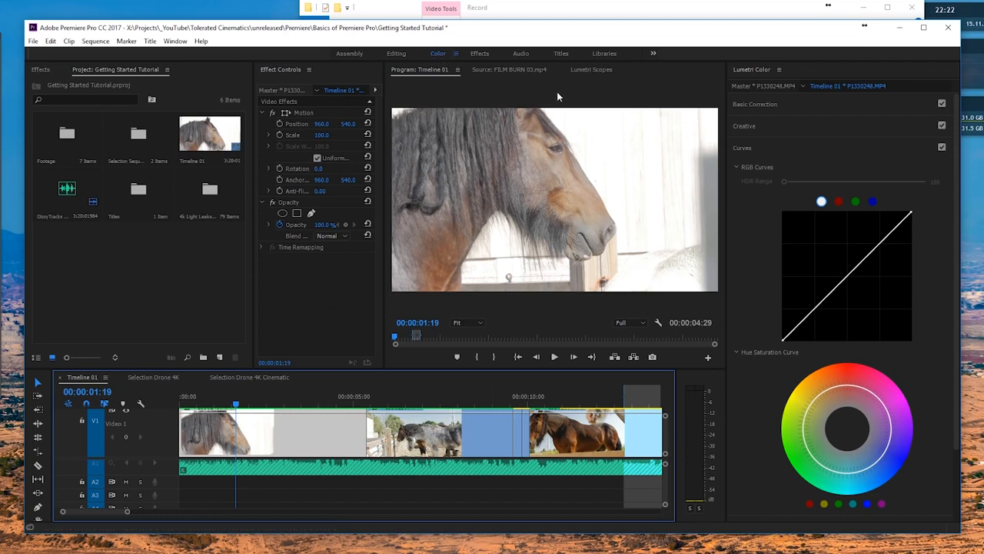
Dock the Program monitor in its own panel beside the Lumetri Scopes so picture and scopes show together
{"action": "left_click", "coordinate": [588, 70]}
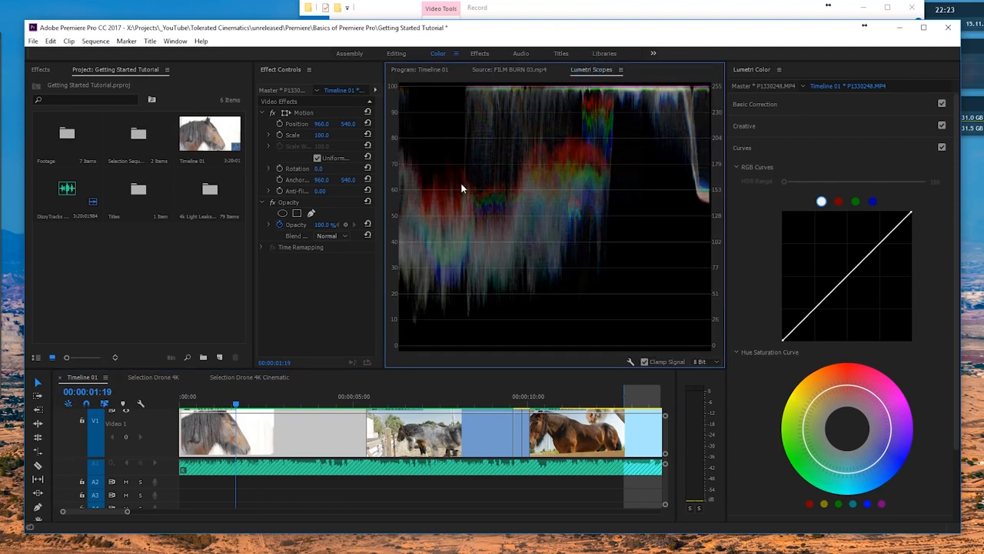
{"action": "left_click", "coordinate": [421, 71]}
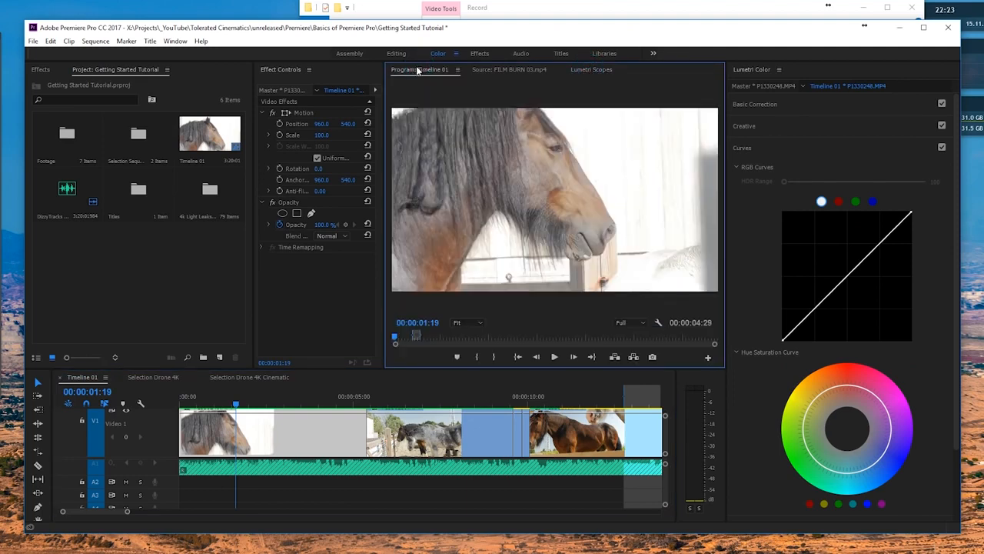
{"action": "left_click_drag", "start_coordinate": [419, 69], "coordinate": [389, 106]}
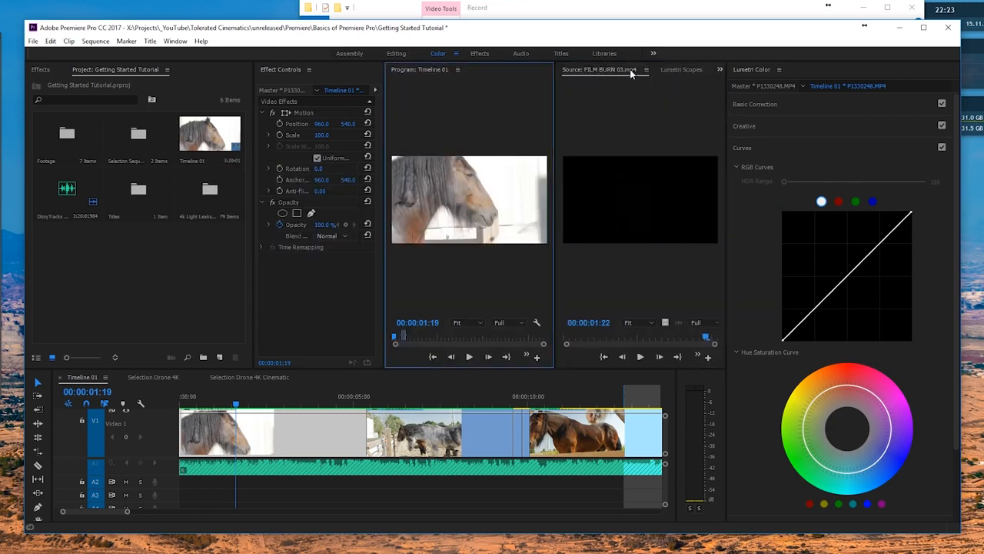
{"action": "left_click", "coordinate": [681, 71]}
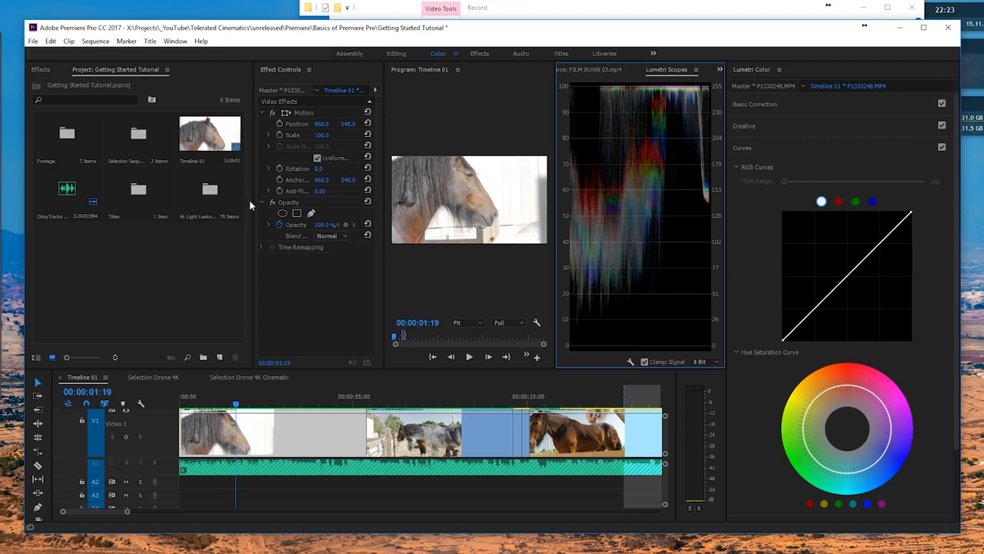
Narrow the Project and Effect Controls panels to enlarge the Program monitor, and widen the Lumetri Scopes
{"action": "left_click_drag", "start_coordinate": [249, 199], "coordinate": [150, 206]}
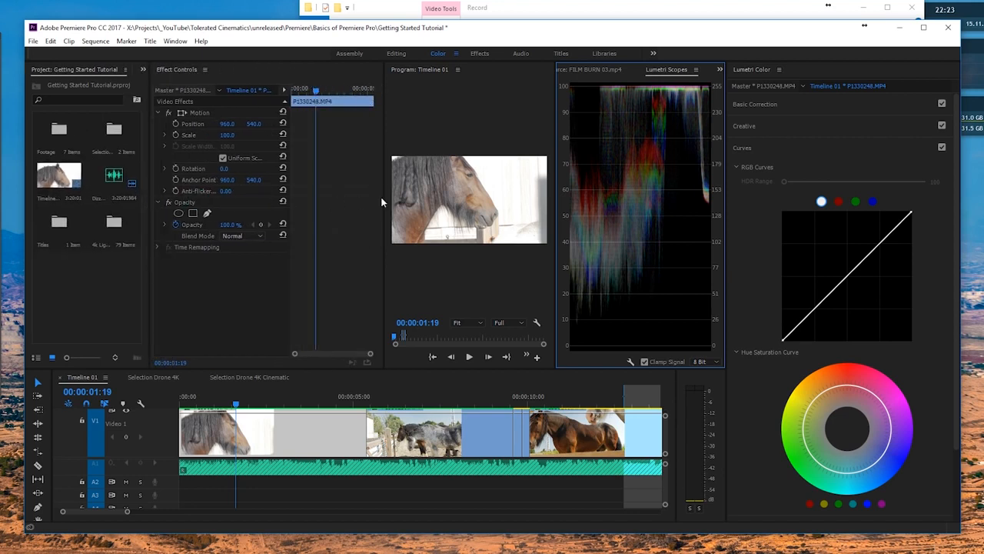
{"action": "left_click_drag", "start_coordinate": [381, 200], "coordinate": [240, 185]}
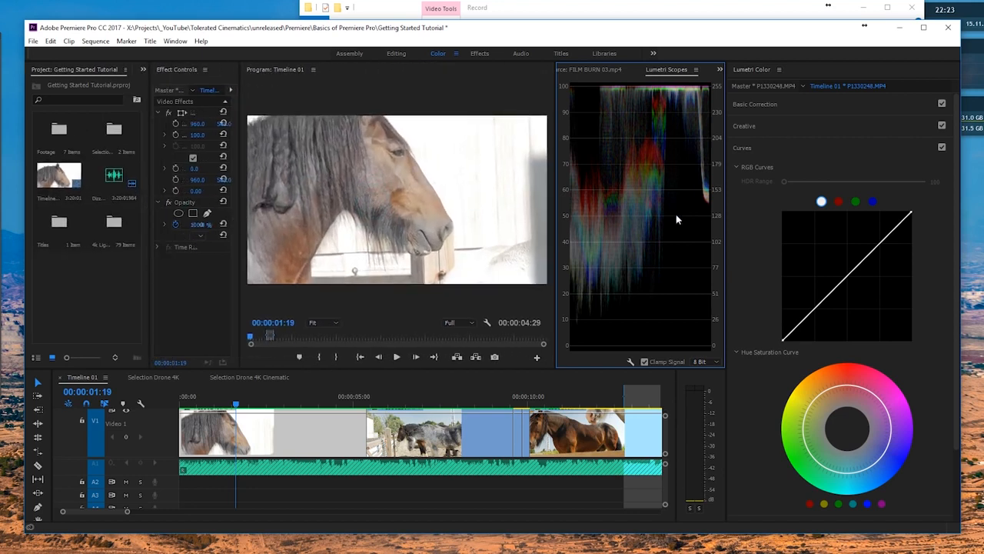
{"action": "left_click_drag", "start_coordinate": [724, 207], "coordinate": [740, 208]}
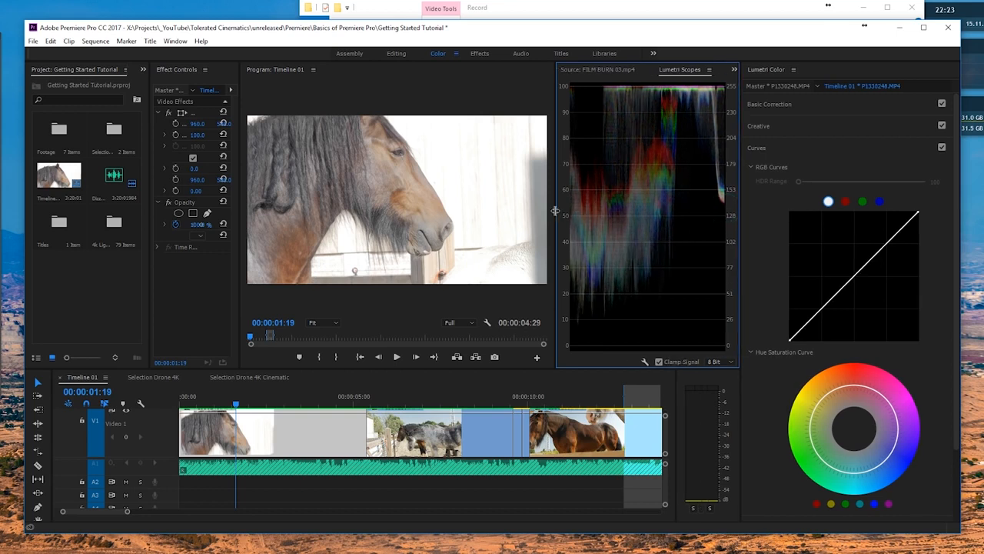
{"action": "mouse_move", "coordinate": [555, 209]}
{"action": "left_mouse_down"}
{"action": "mouse_move", "coordinate": [514, 213]}
{"action": "mouse_move", "coordinate": [557, 214]}
{"action": "left_mouse_up"}
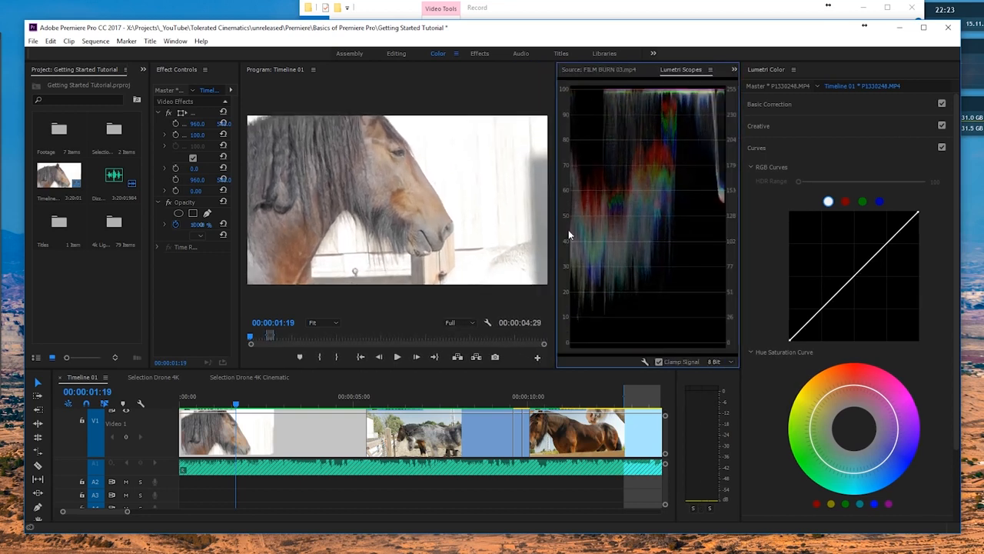
Widen the Lumetri Scopes further and show the RGB parade together with the Vectorscope HLS
{"action": "left_click_drag", "start_coordinate": [739, 361], "coordinate": [754, 361]}
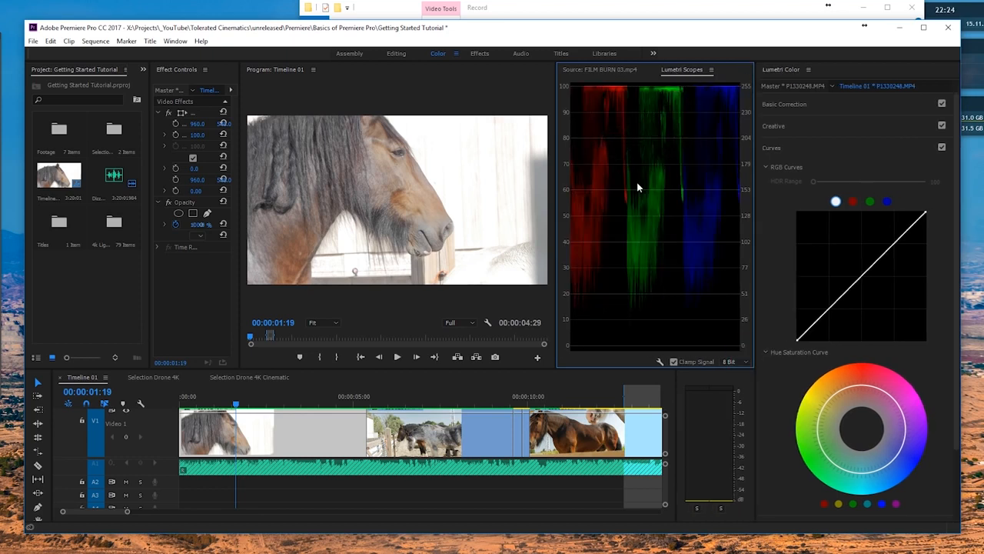
{"action": "right_click", "coordinate": [614, 106]}
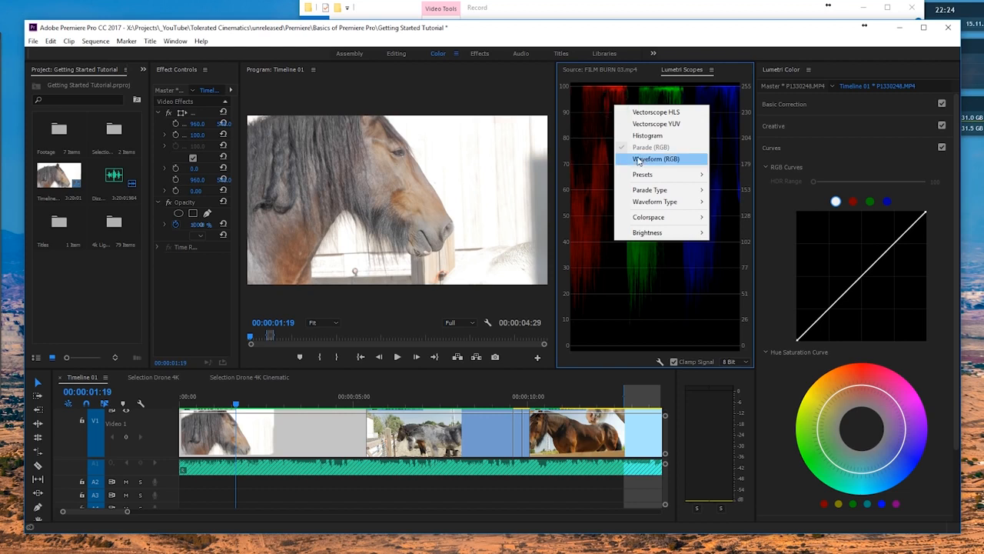
{"action": "left_click", "coordinate": [680, 116]}
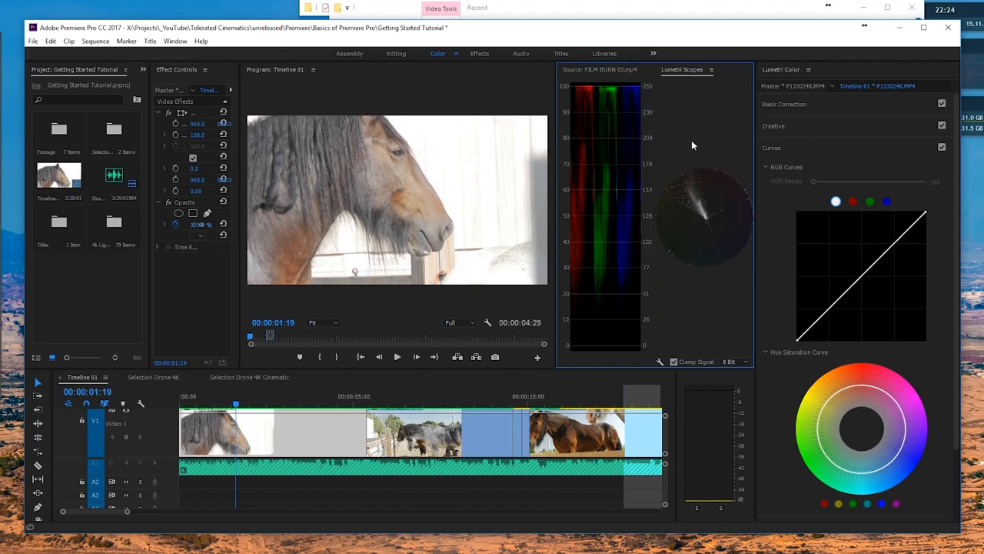
Move the playhead to 00:00:10:24 on the brown horse clip and give the scopes slightly more width
{"action": "scroll", "coordinate": [566, 477], "scroll_direction": "down", "scroll_amount": 3}
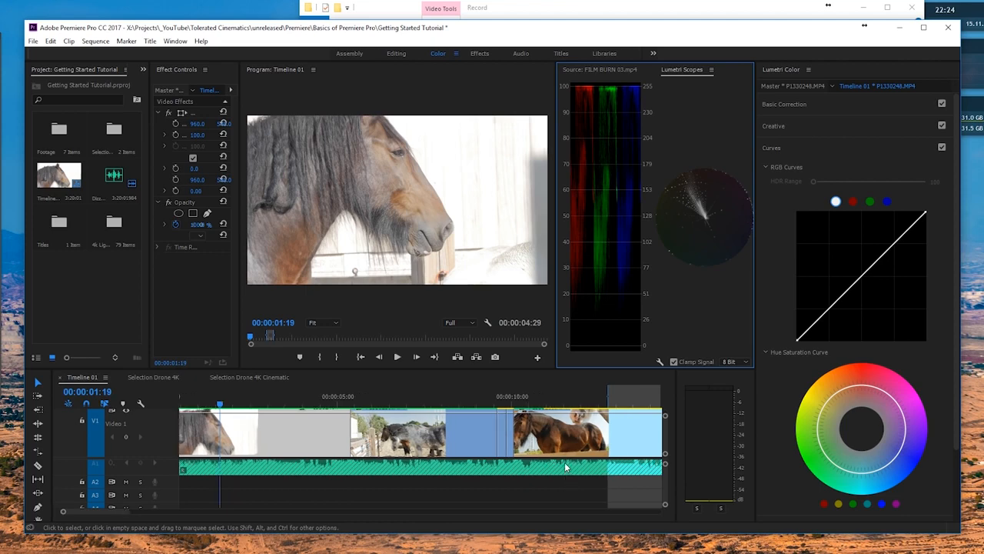
{"action": "left_click", "coordinate": [476, 396]}
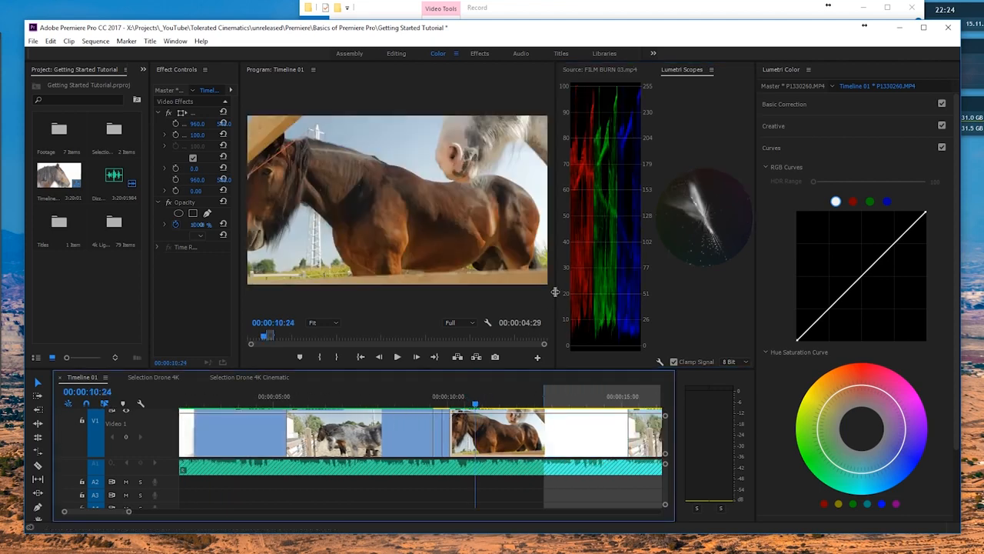
{"action": "mouse_move", "coordinate": [557, 292]}
{"action": "left_mouse_down"}
{"action": "mouse_move", "coordinate": [503, 287]}
{"action": "mouse_move", "coordinate": [547, 288]}
{"action": "left_mouse_up"}
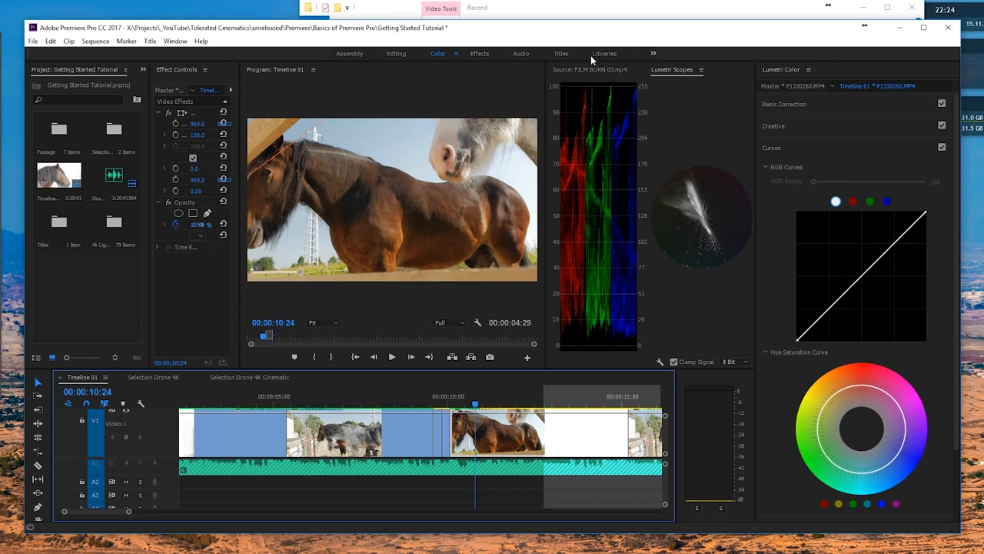
Try Blacks at -100 with Whites at 100, and Blacks at -22.9, in Basic Correction, resetting each to 0
{"action": "left_click", "coordinate": [778, 102]}
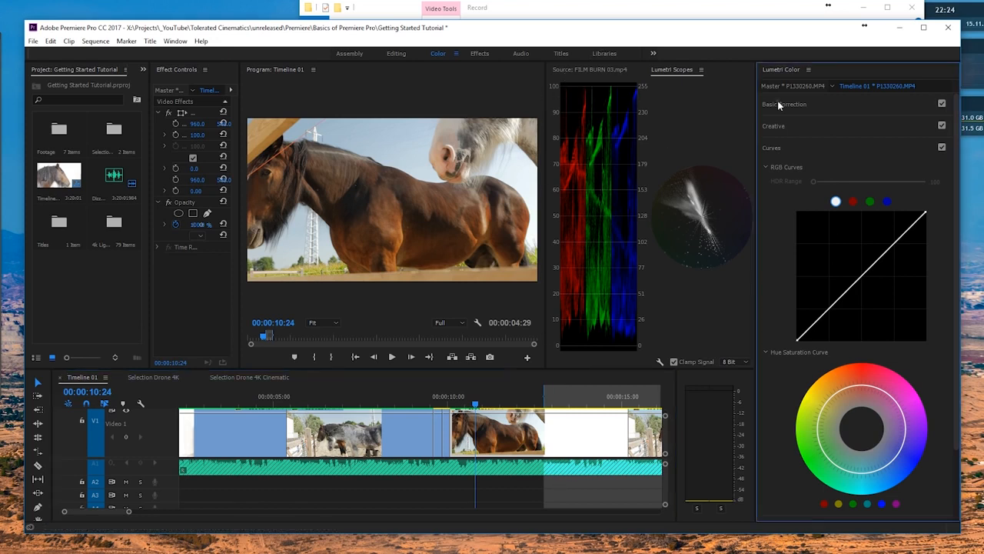
{"action": "left_click_drag", "start_coordinate": [870, 292], "coordinate": [786, 295]}
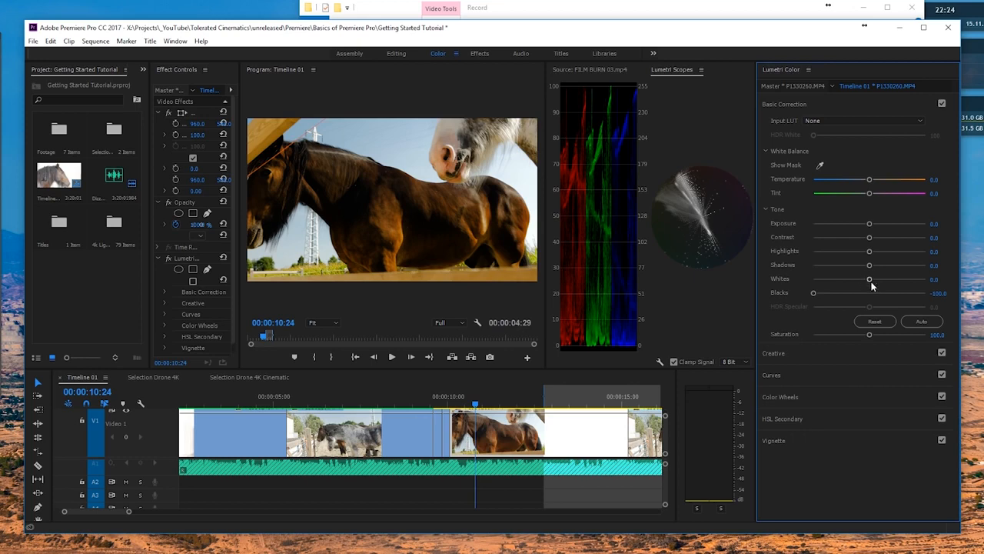
{"action": "left_click_drag", "start_coordinate": [869, 279], "coordinate": [930, 279]}
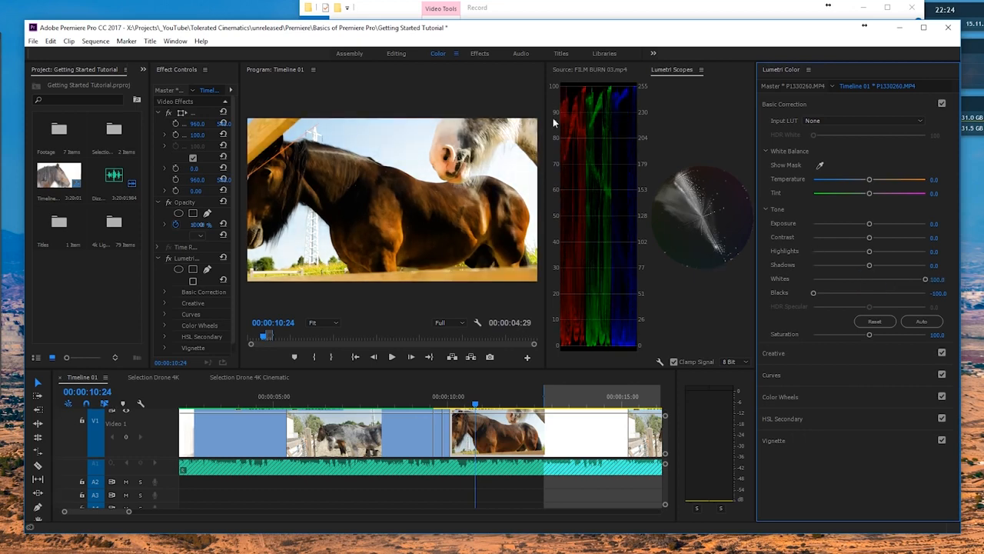
{"action": "double_click", "coordinate": [925, 280]}
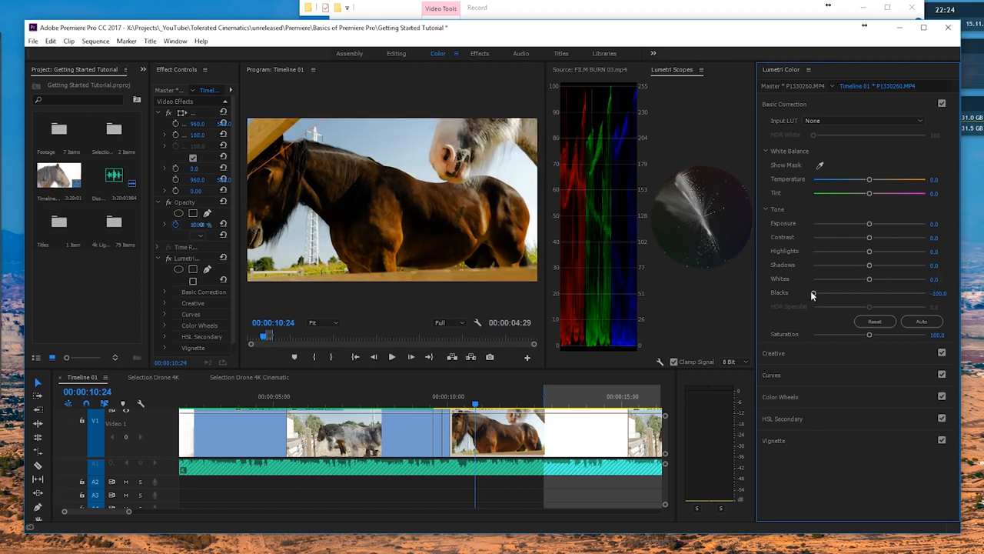
{"action": "double_click", "coordinate": [813, 293]}
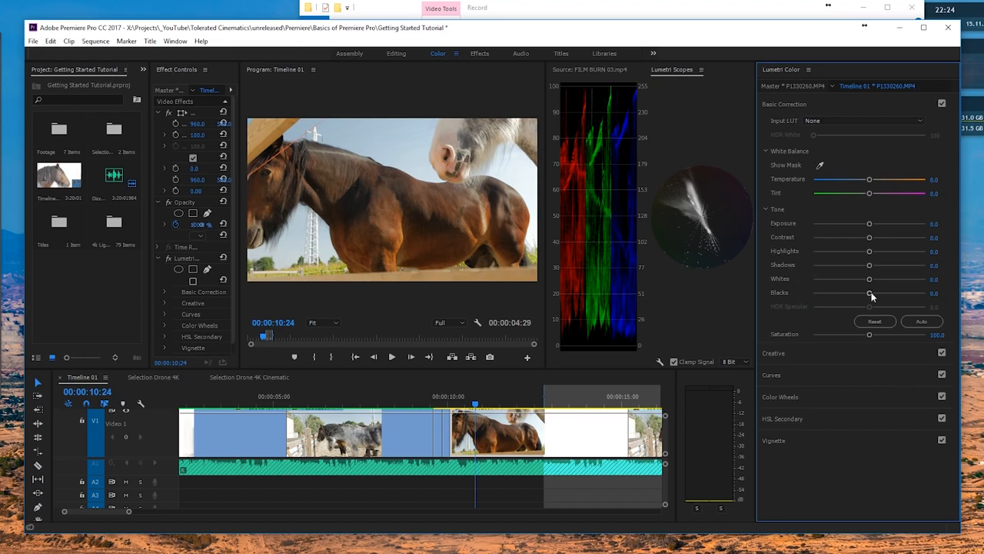
{"action": "left_click_drag", "start_coordinate": [871, 296], "coordinate": [856, 292]}
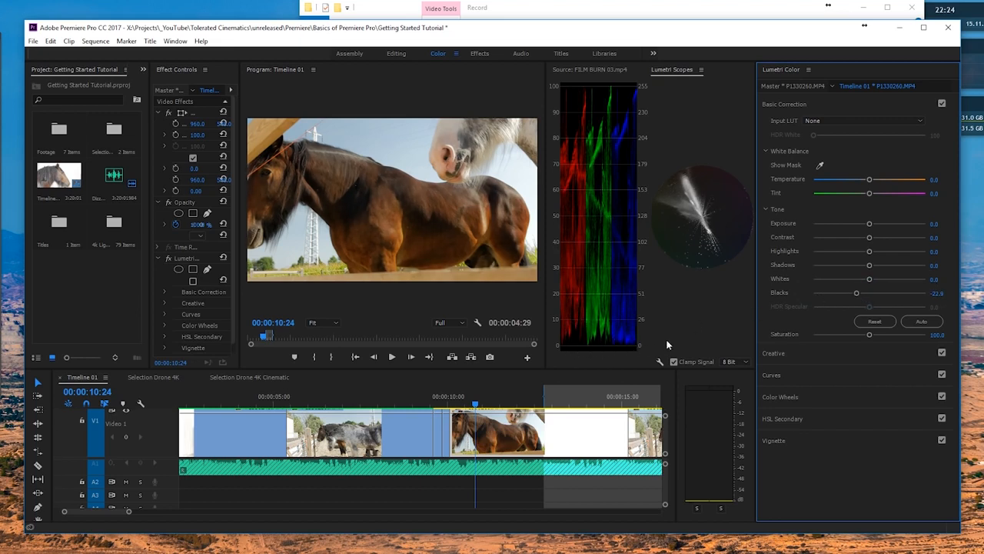
{"action": "double_click", "coordinate": [858, 292]}
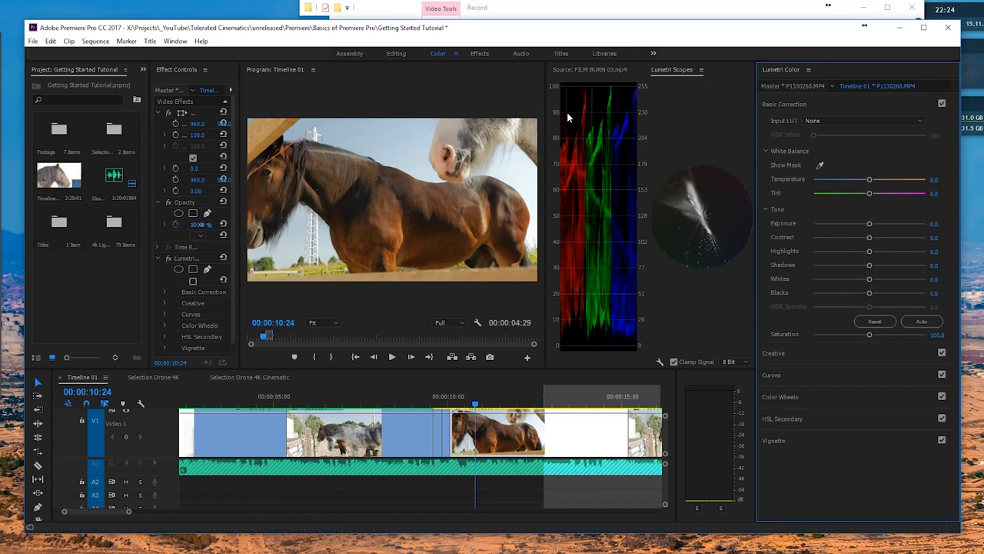
Move the Lumetri Scopes between Effect Controls and the Program monitor, close the Source monitor, and narrow Effect Controls
{"action": "left_click_drag", "start_coordinate": [666, 69], "coordinate": [584, 70]}
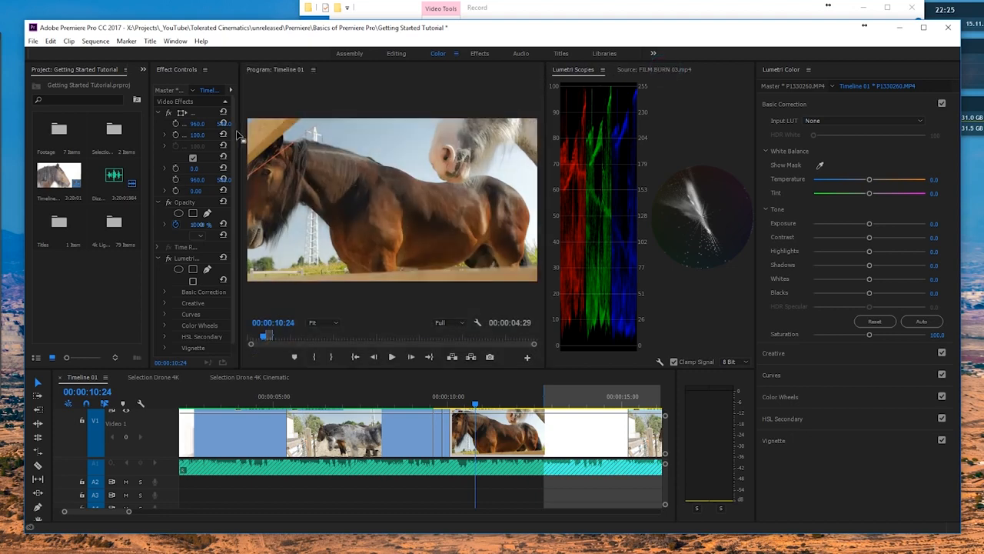
{"action": "left_click_drag", "start_coordinate": [239, 135], "coordinate": [253, 132]}
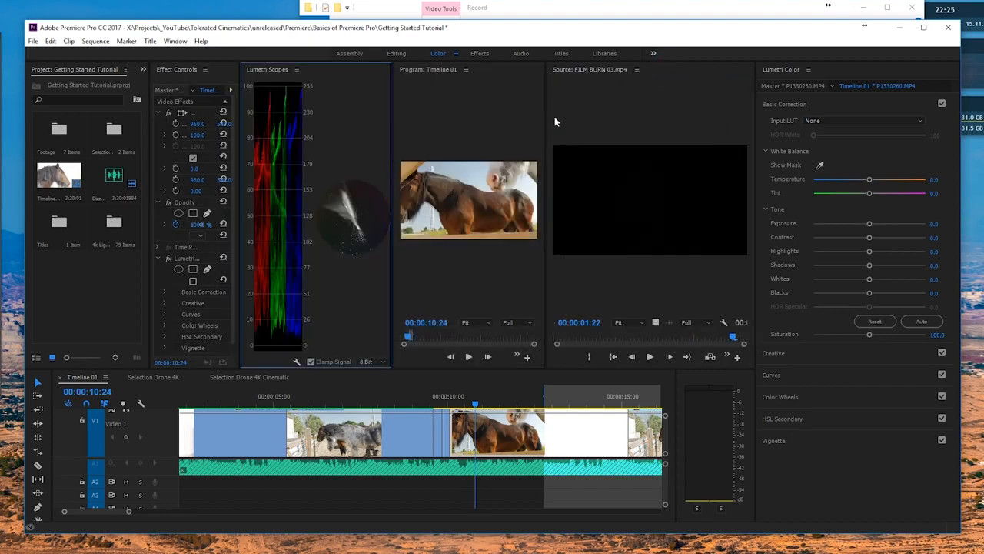
{"action": "right_click", "coordinate": [568, 70]}
{"action": "left_click", "coordinate": [581, 73]}
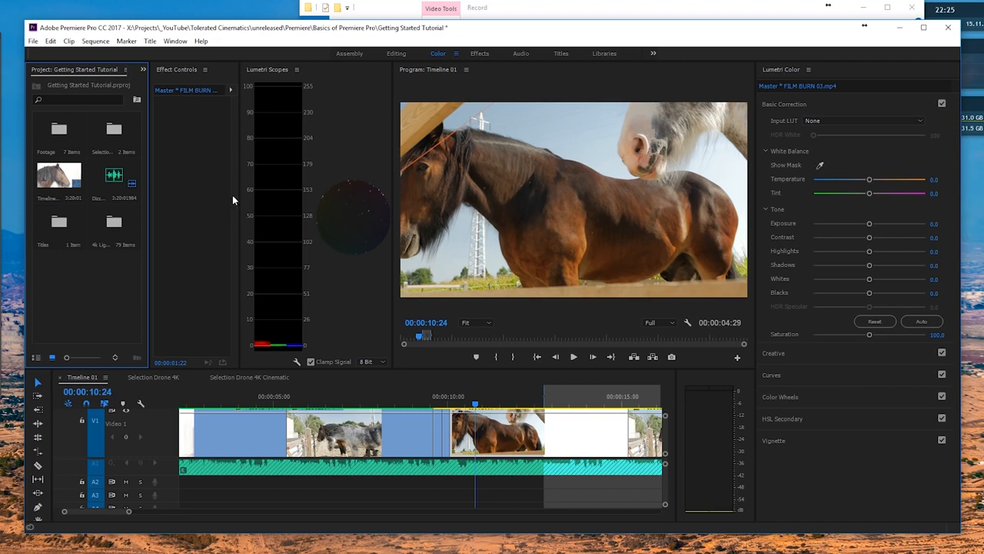
{"action": "left_click_drag", "start_coordinate": [237, 193], "coordinate": [186, 192]}
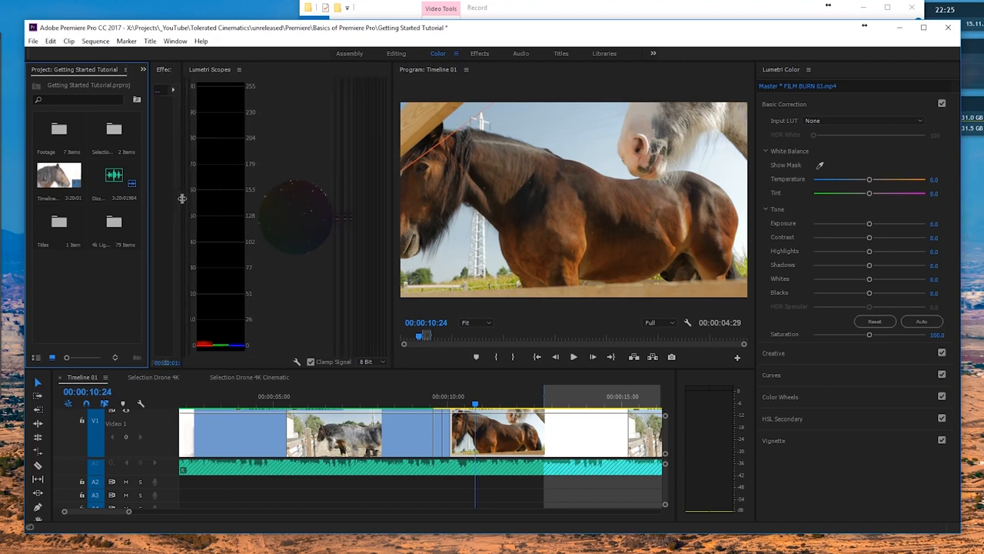
Select the brown horse clip and play it to watch its scopes up to about 00:00:12:13
{"action": "left_click", "coordinate": [475, 423]}
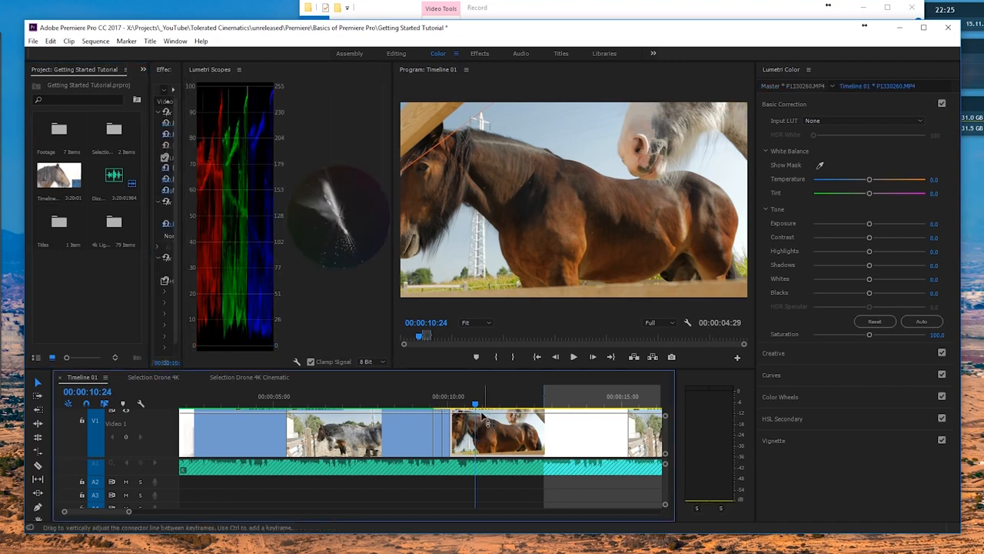
{"action": "key", "text": "space"}
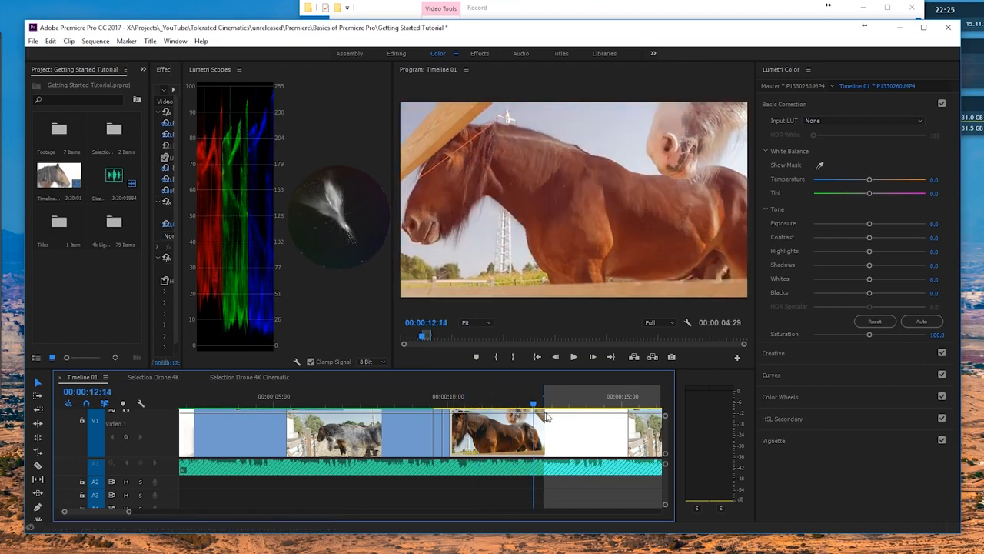
{"action": "key", "text": "space"}
Delete the FAST FILM BURN 06.mp4 overlay above the brown horse clip on track V2
{"action": "scroll", "coordinate": [538, 421], "scroll_direction": "up", "scroll_amount": 2}
{"action": "scroll", "coordinate": [537, 422], "scroll_direction": "down", "scroll_amount": 2}
{"action": "scroll", "coordinate": [169, 429], "scroll_direction": "down", "scroll_amount": 3}
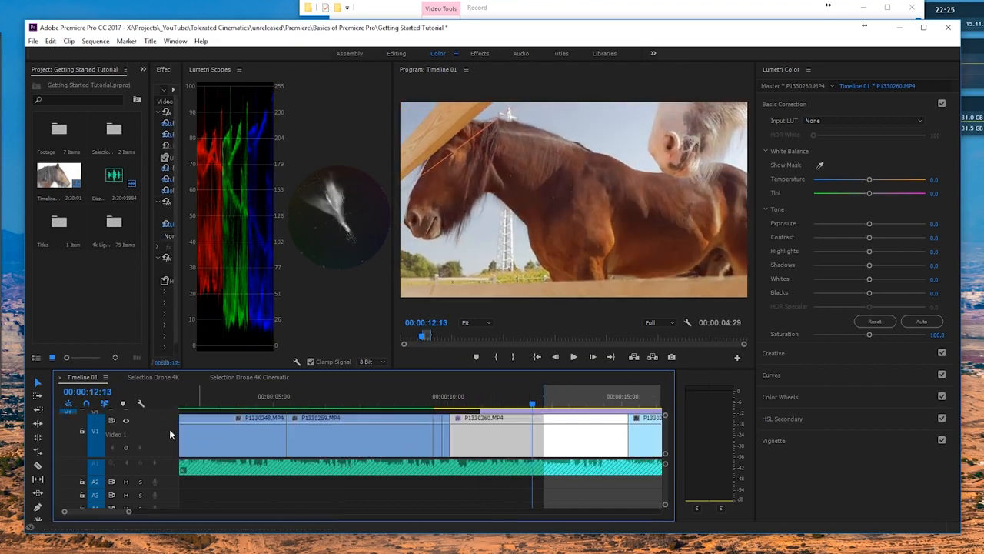
{"action": "scroll", "coordinate": [169, 436], "scroll_direction": "down", "scroll_amount": 3}
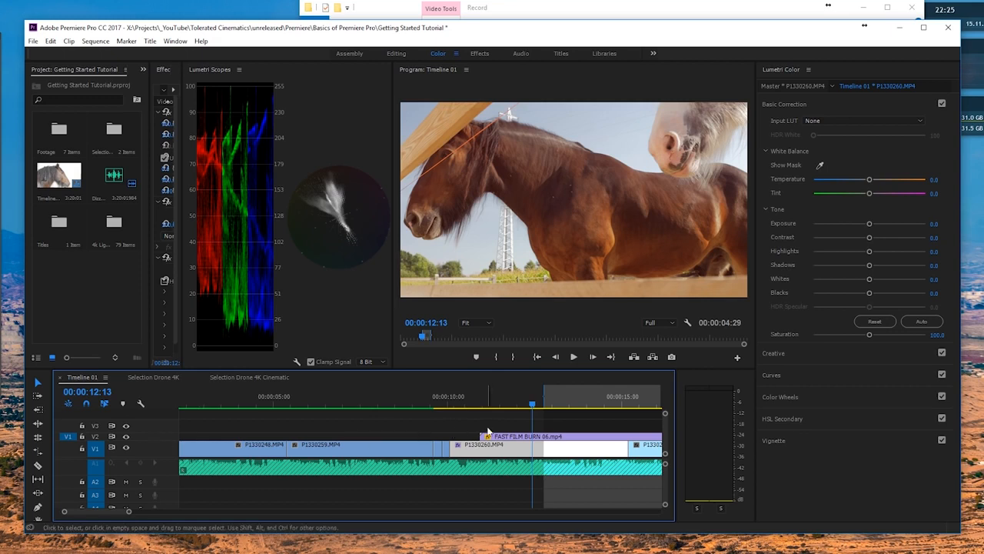
{"action": "left_click", "coordinate": [507, 438]}
{"action": "key", "text": "Delete"}
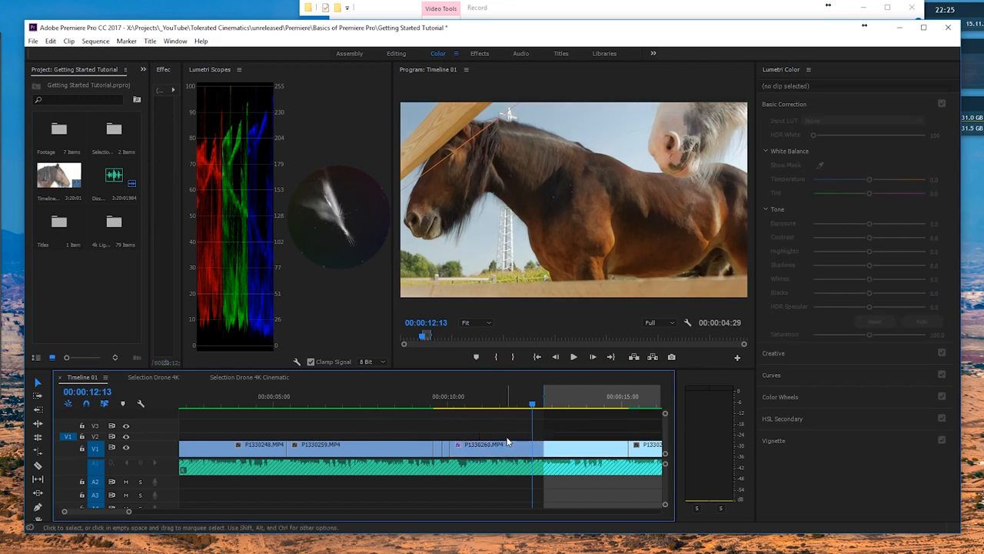
Set the white balance of clip P1330260.MP4 to Temperature 3.8 and Tint 1.9
{"action": "left_click", "coordinate": [504, 450]}
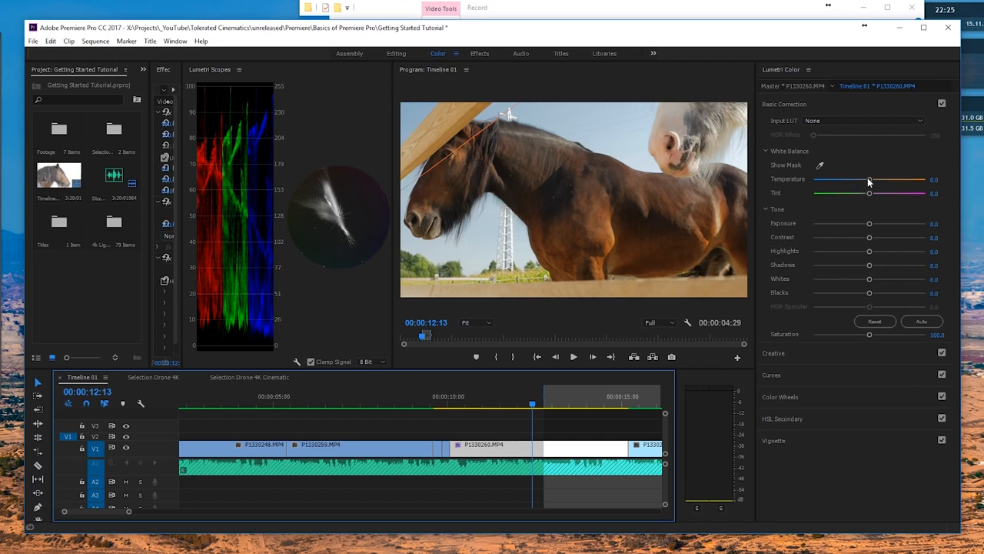
{"action": "mouse_move", "coordinate": [871, 182]}
{"action": "left_mouse_down"}
{"action": "mouse_move", "coordinate": [859, 183]}
{"action": "mouse_move", "coordinate": [881, 184]}
{"action": "mouse_move", "coordinate": [861, 185]}
{"action": "mouse_move", "coordinate": [881, 190]}
{"action": "mouse_move", "coordinate": [872, 186]}
{"action": "mouse_move", "coordinate": [871, 197]}
{"action": "left_mouse_up"}
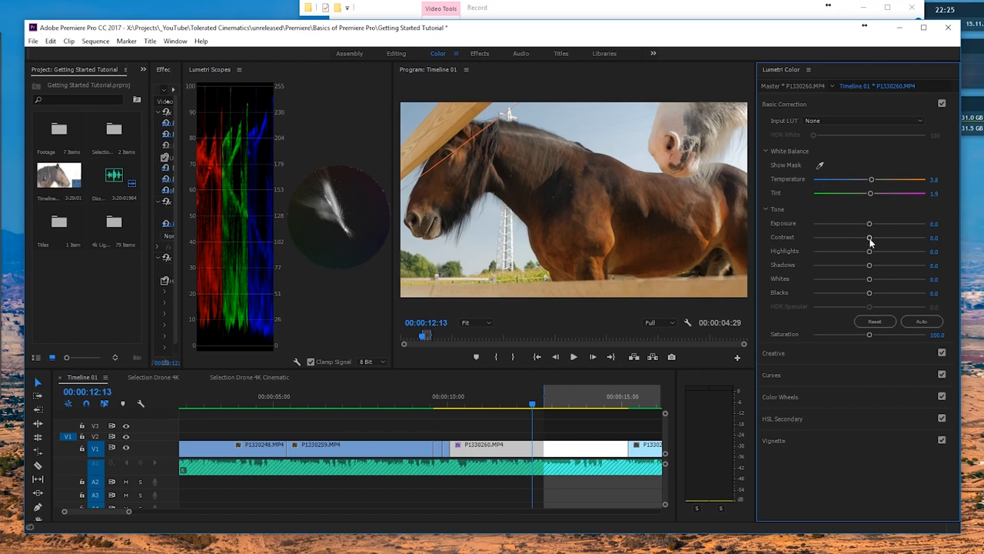
Set the clip's Contrast to -24.8, Highlights to -40, Shadows to -2.9, Blacks to -13.3 and Saturation to 152.4
{"action": "left_click_drag", "start_coordinate": [869, 237], "coordinate": [848, 260]}
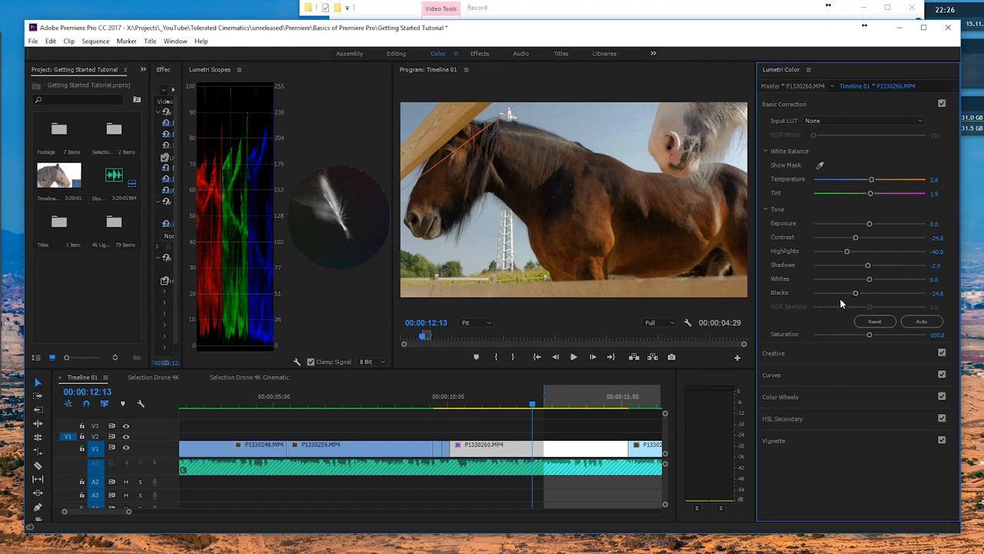
{"action": "left_click_drag", "start_coordinate": [855, 292], "coordinate": [861, 295]}
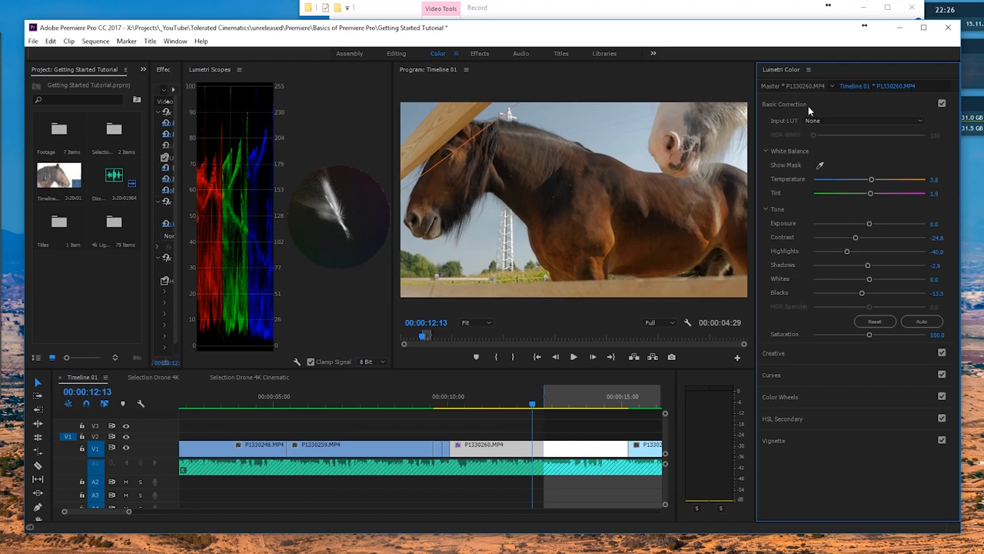
{"action": "left_click_drag", "start_coordinate": [870, 335], "coordinate": [899, 340]}
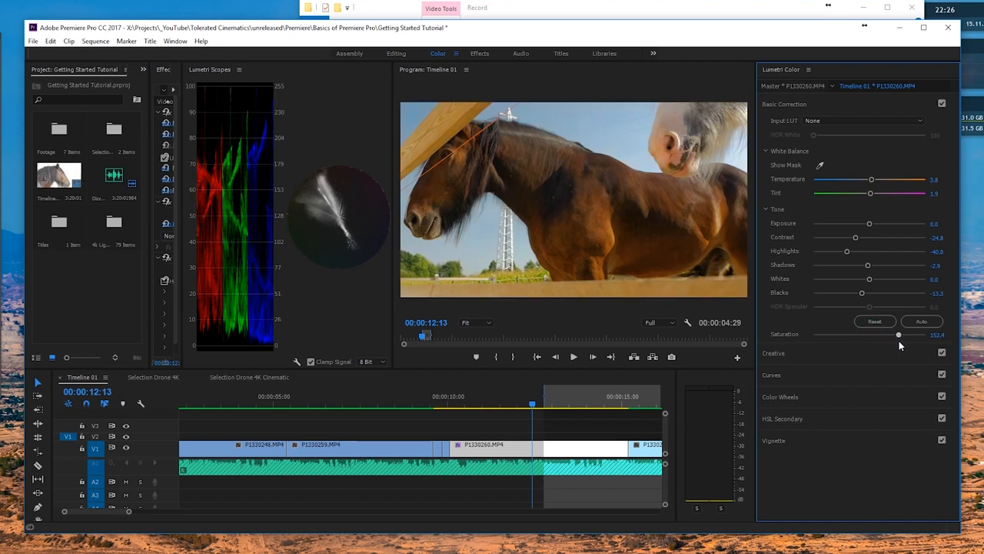
Collapse the Basic Correction settings, expand the Creative section and review the list of available looks
{"action": "left_click", "coordinate": [829, 105]}
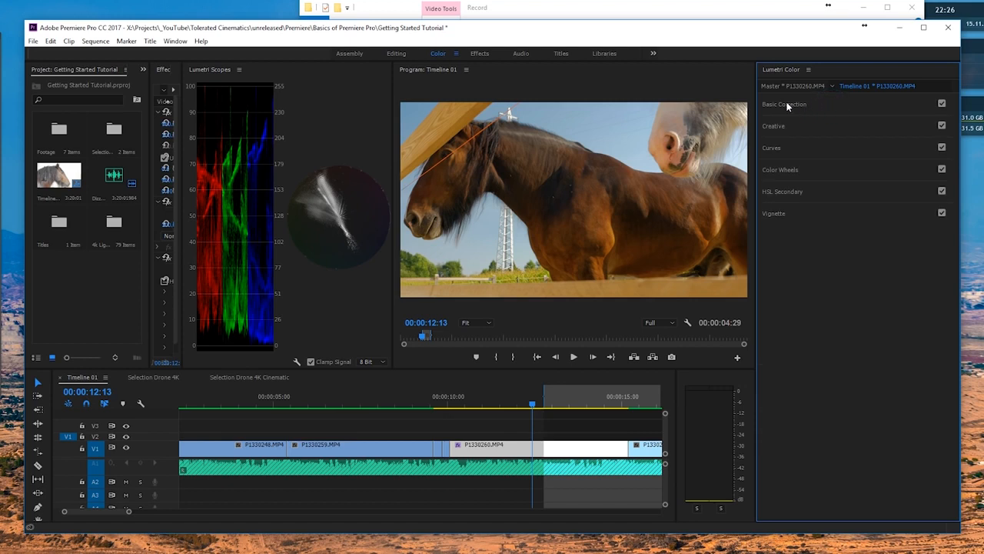
{"action": "left_click", "coordinate": [776, 128]}
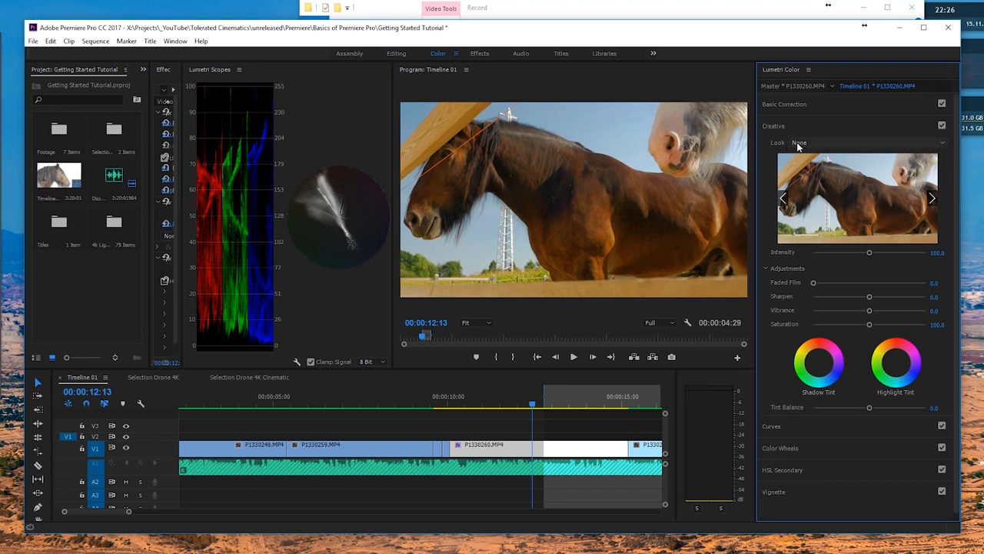
{"action": "left_click", "coordinate": [798, 143]}
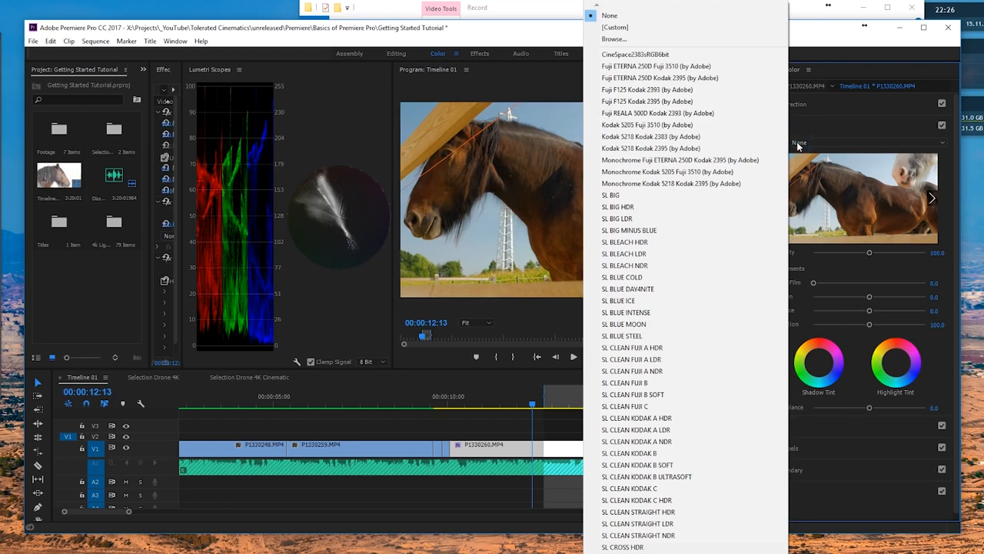
{"action": "key", "text": "Escape"}
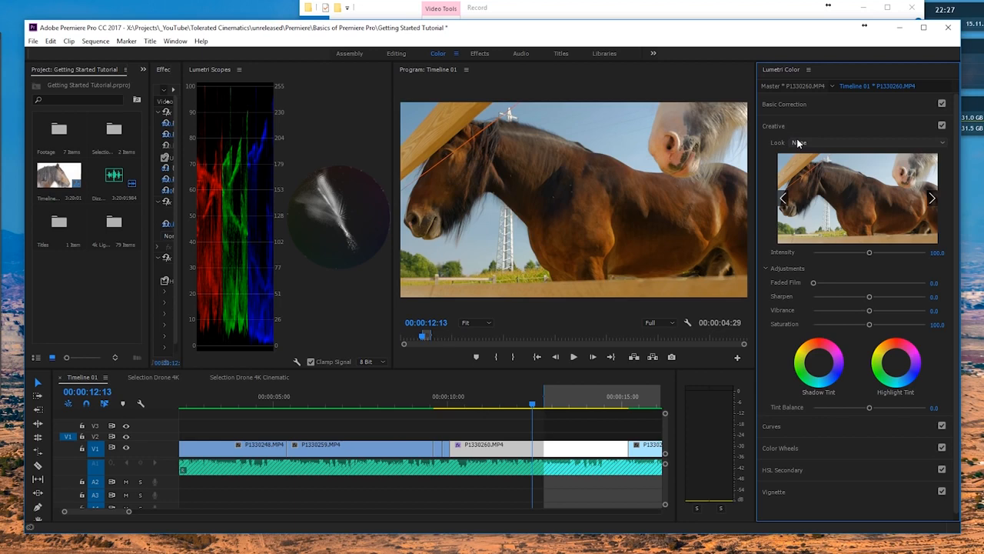
Try the SL BIG LDR look on the horse clip and step through the look previews to apply SL BLUE ICE
{"action": "left_click", "coordinate": [797, 141]}
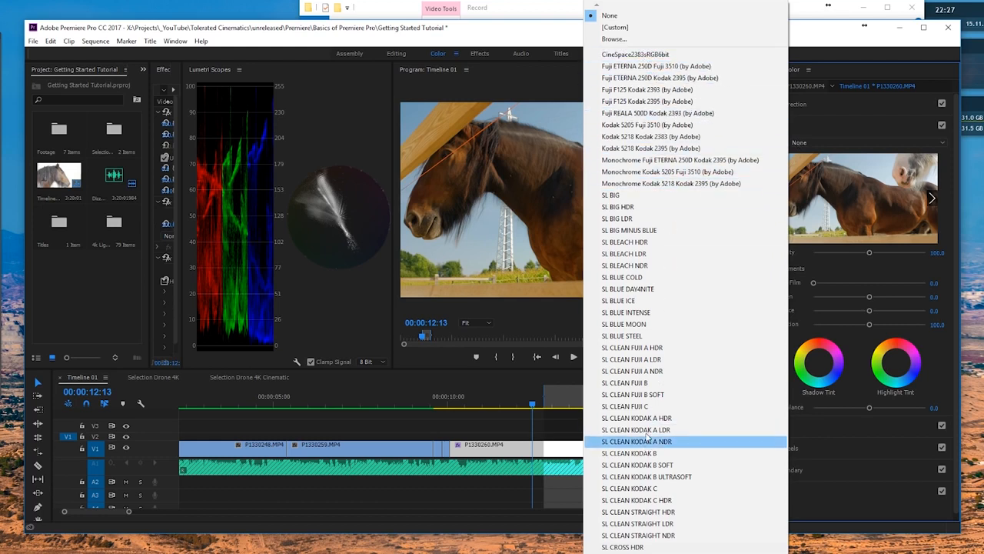
{"action": "left_click", "coordinate": [659, 219]}
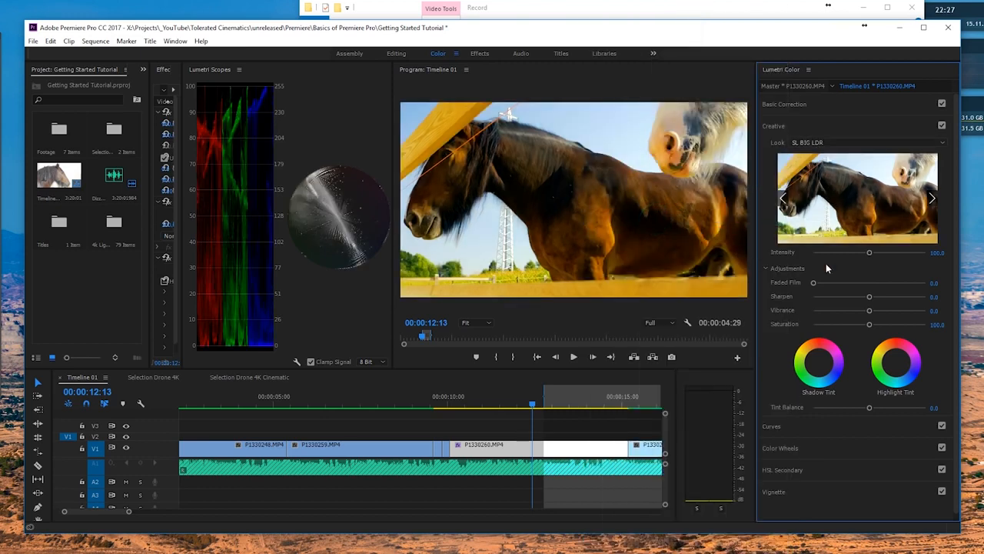
{"action": "left_click", "coordinate": [934, 199]}
{"action": "left_click", "coordinate": [870, 206]}
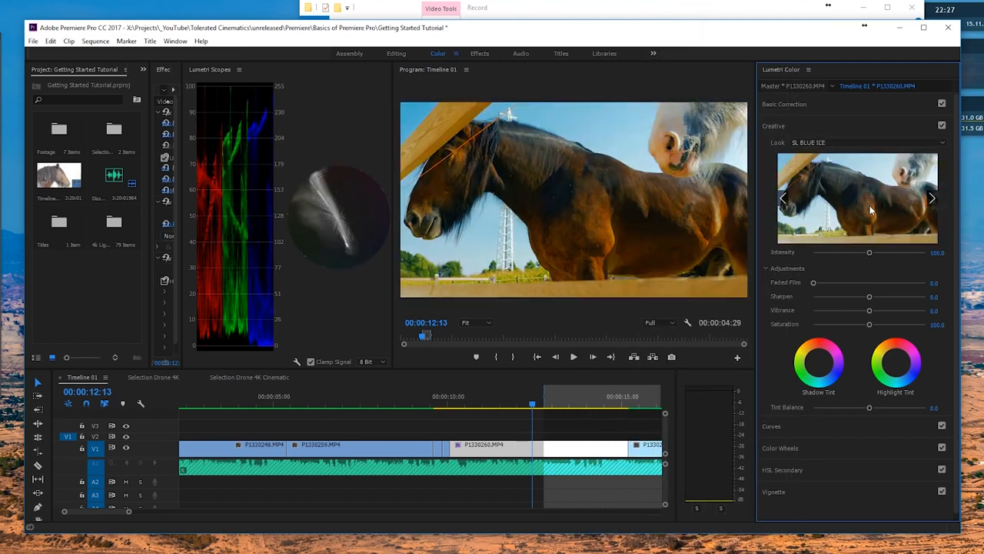
Load the custom LUT Feel Good.3dl from the Luts Pack folder as the clip's look
{"action": "left_click", "coordinate": [830, 144]}
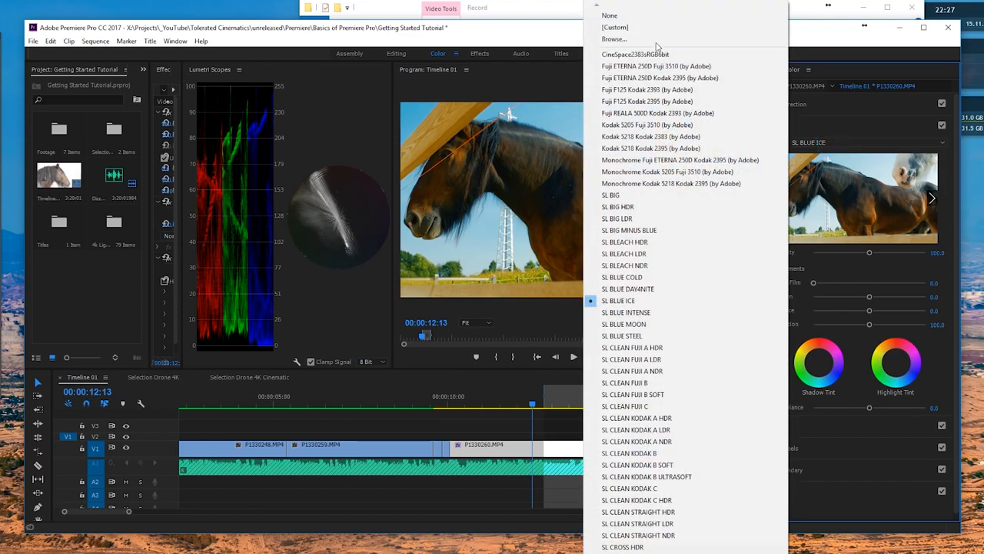
{"action": "left_click", "coordinate": [654, 38]}
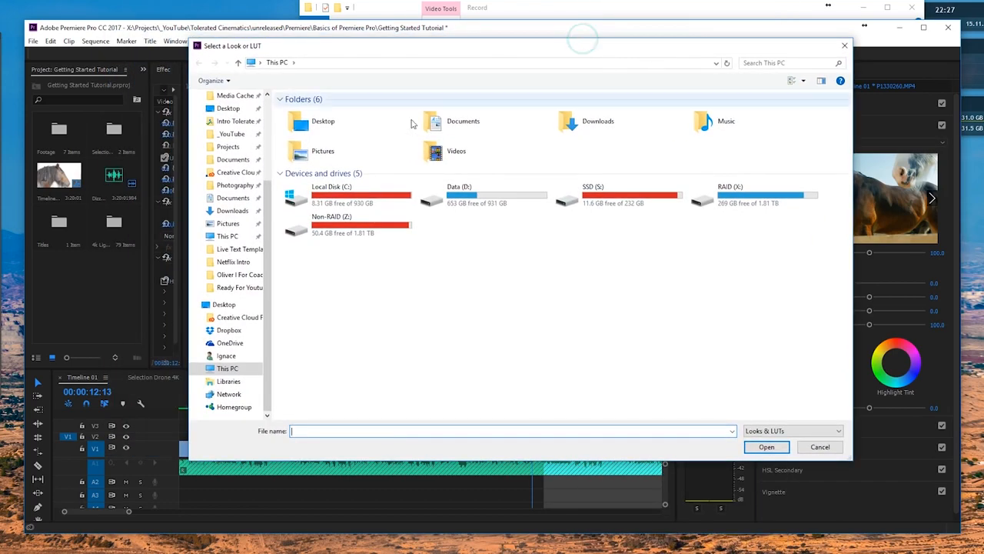
{"action": "left_click", "coordinate": [307, 113]}
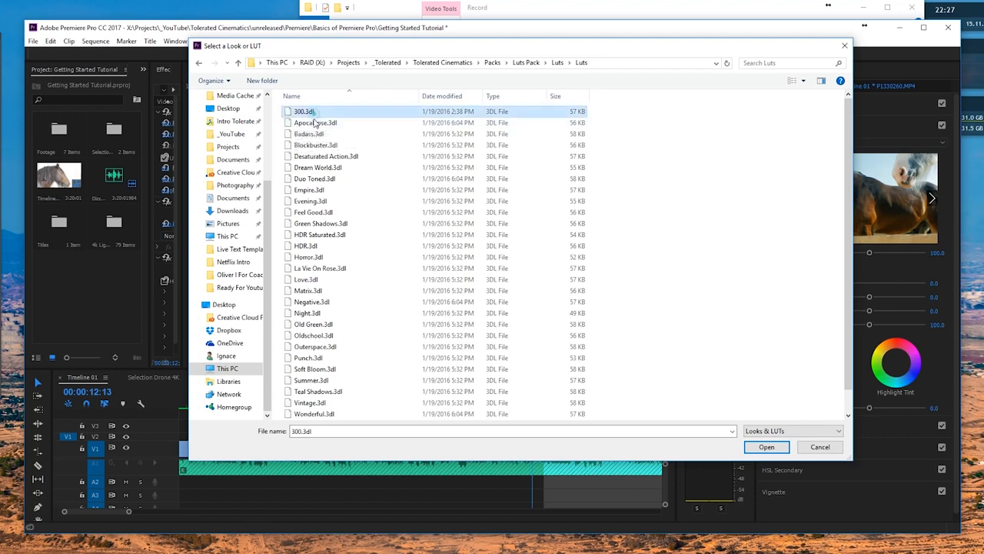
{"action": "scroll", "coordinate": [315, 131], "scroll_direction": "down", "scroll_amount": 1}
{"action": "scroll", "coordinate": [338, 384], "scroll_direction": "up", "scroll_amount": 1}
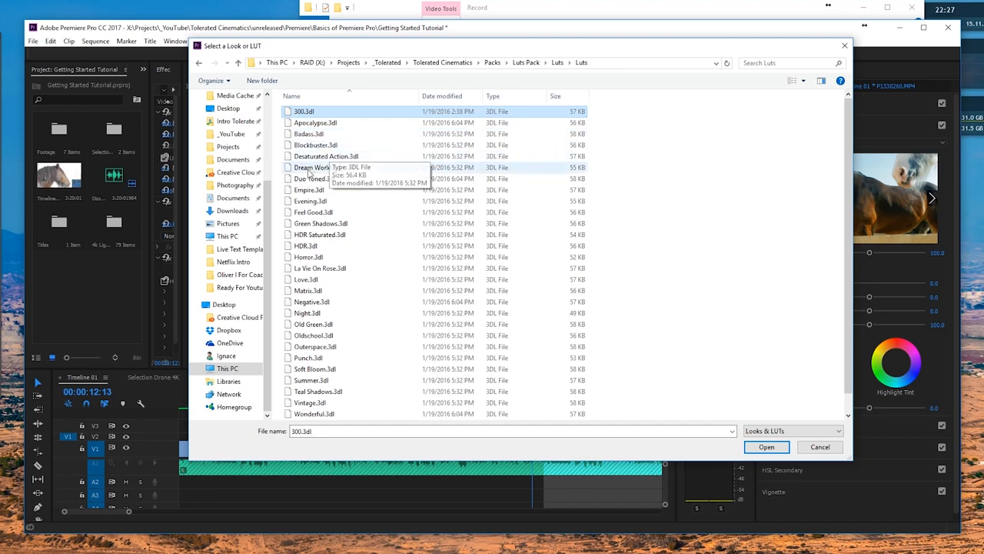
{"action": "left_click", "coordinate": [311, 212]}
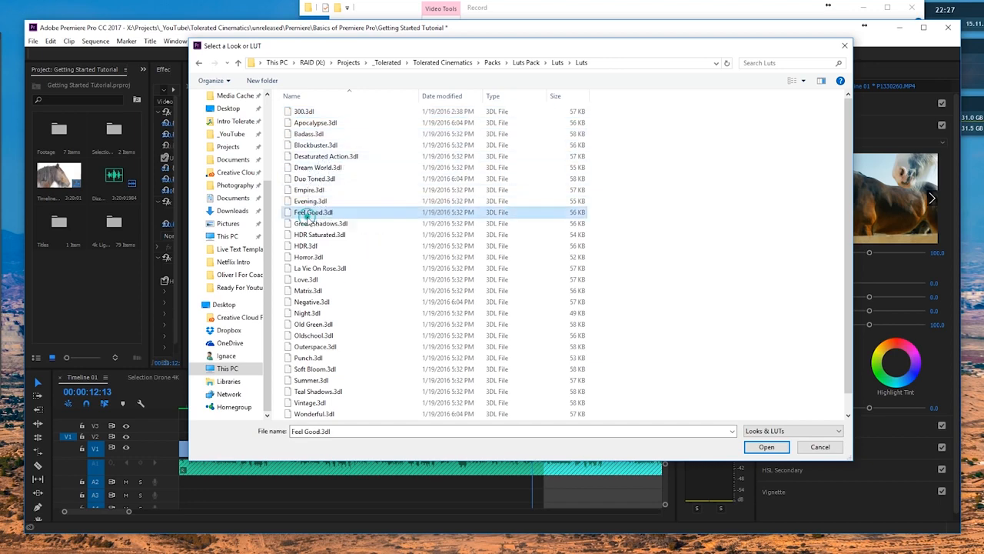
{"action": "left_click", "coordinate": [765, 447]}
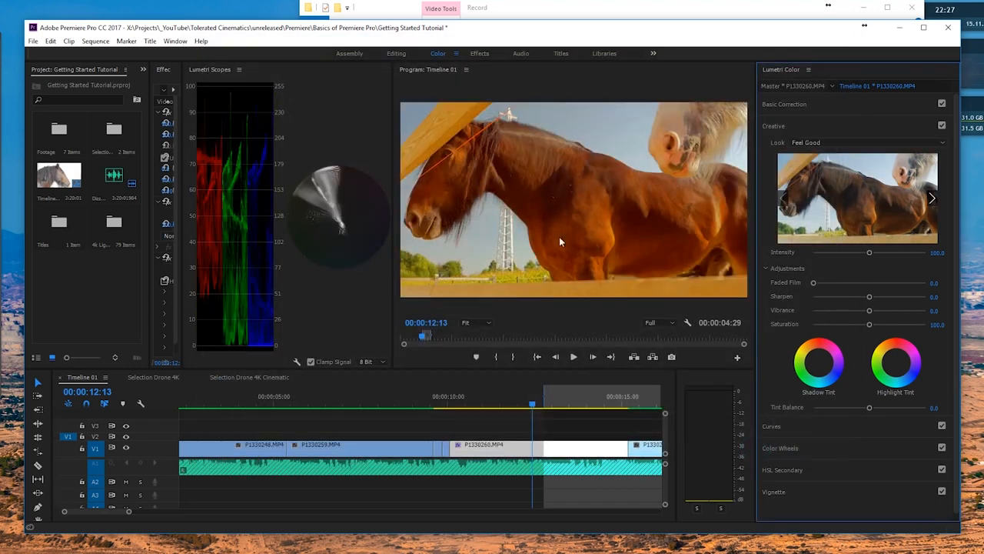
Replace the clip's look with the custom LUT Teal Shadows.3dl from the same Luts folder
{"action": "left_click", "coordinate": [812, 142]}
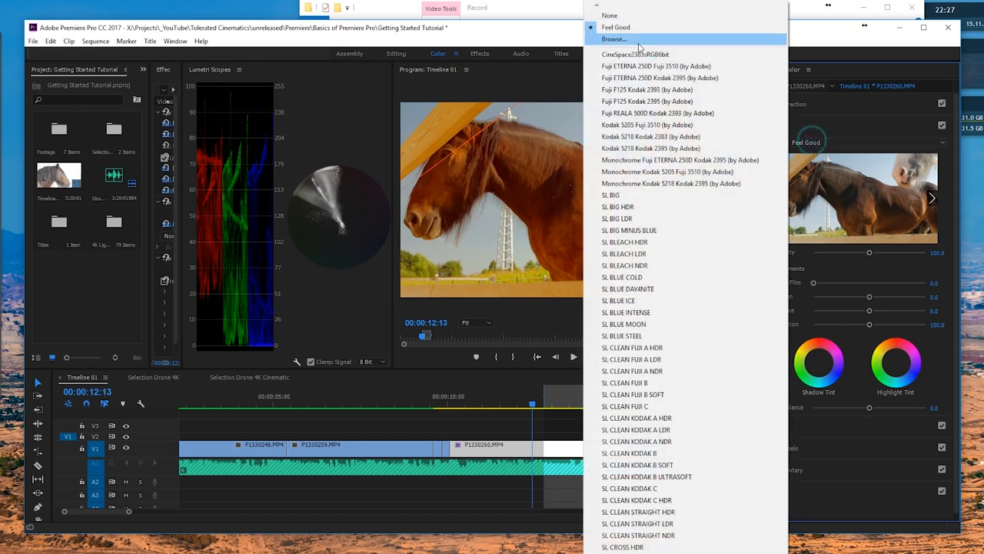
{"action": "left_click", "coordinate": [637, 39]}
{"action": "left_click", "coordinate": [350, 224]}
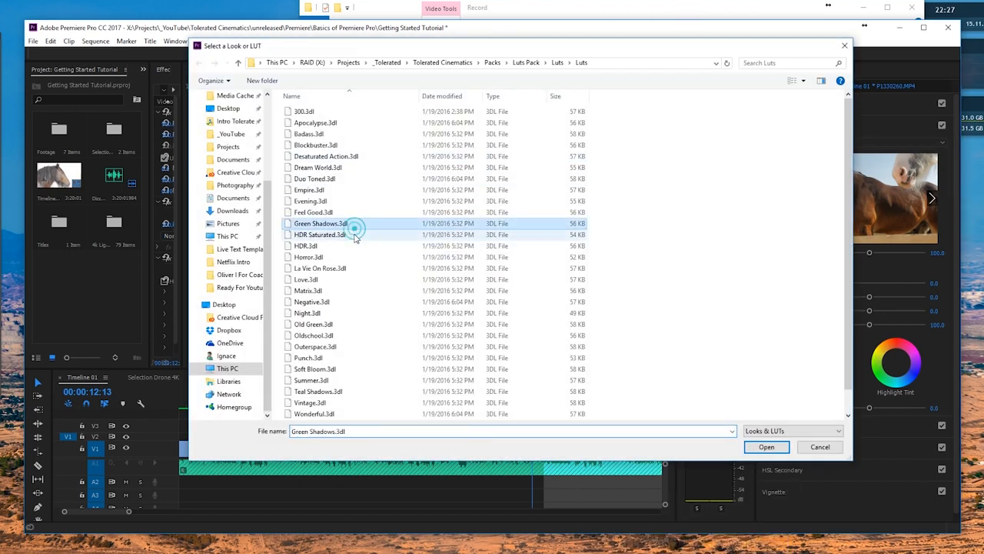
{"action": "left_click", "coordinate": [332, 270]}
{"action": "scroll", "coordinate": [334, 296], "scroll_direction": "down", "scroll_amount": 1}
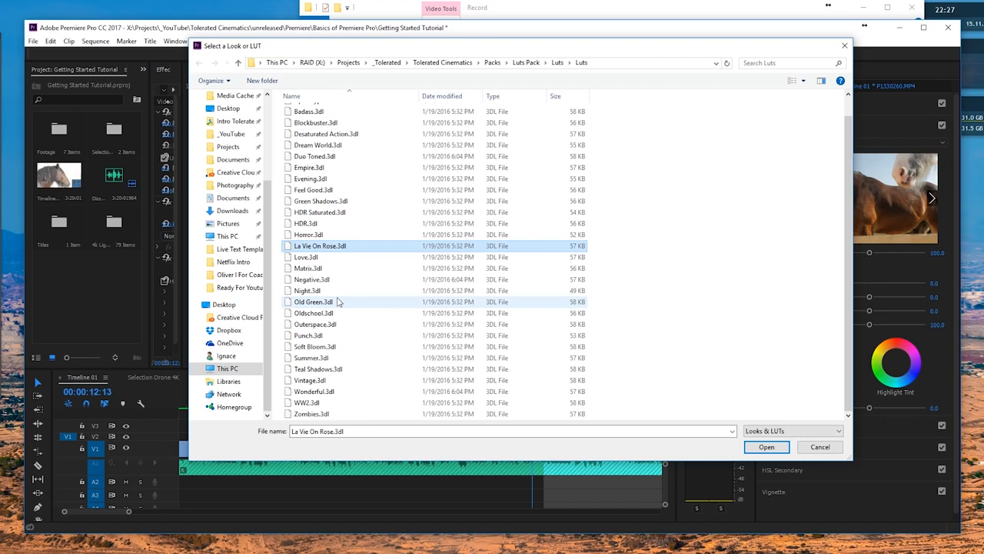
{"action": "left_click", "coordinate": [319, 369]}
{"action": "left_click", "coordinate": [766, 448]}
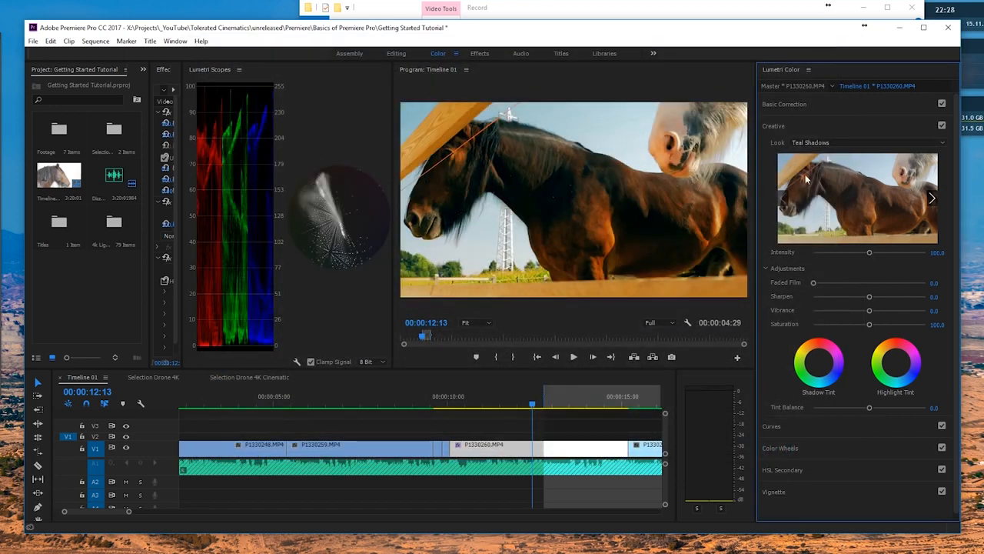
Replace the clip's look with the custom LUT Apocalypse.3dl
{"action": "left_click", "coordinate": [830, 142]}
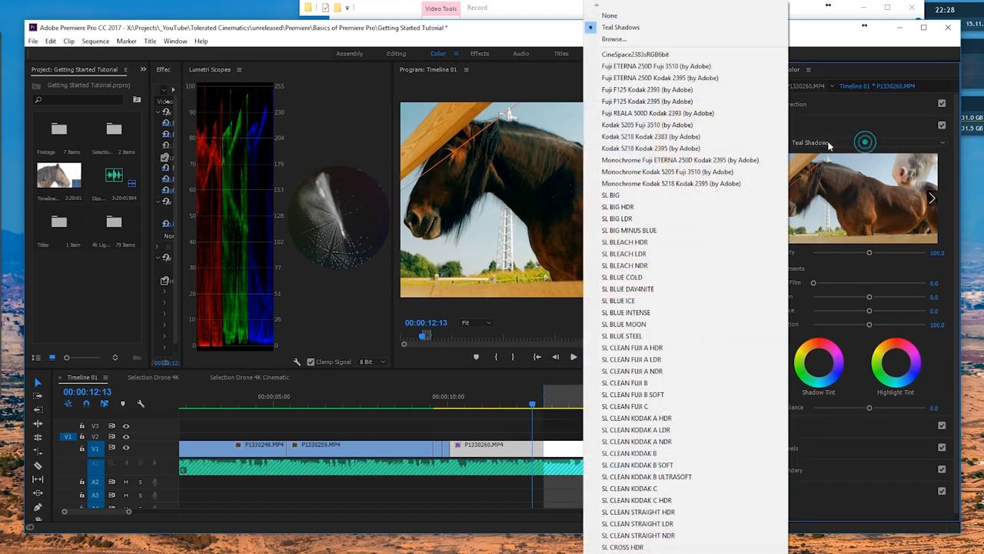
{"action": "left_click", "coordinate": [612, 39]}
{"action": "left_click", "coordinate": [322, 112]}
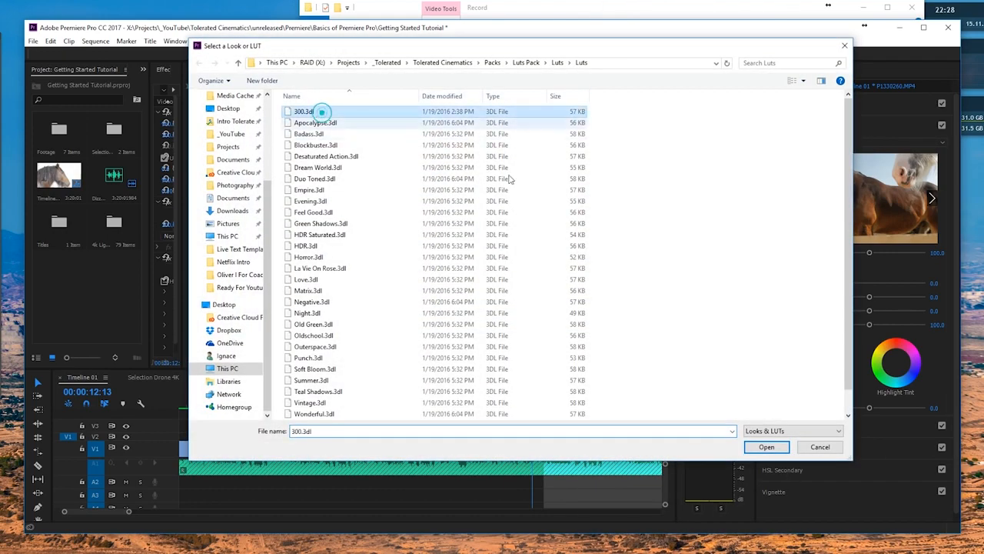
{"action": "left_click", "coordinate": [316, 123]}
{"action": "left_click", "coordinate": [769, 448]}
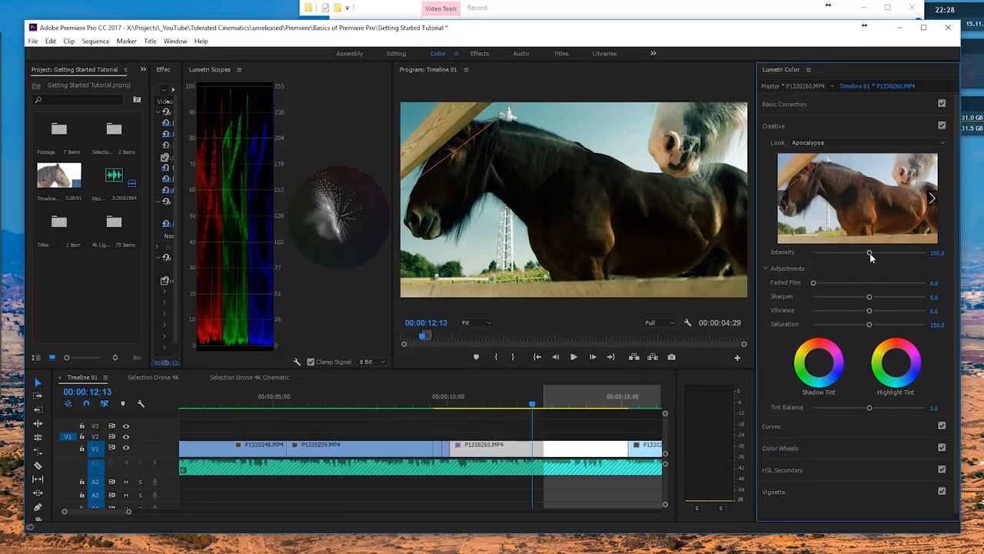
Set the look's Intensity to 62.9 and reset the clip's Look to None
{"action": "left_click_drag", "start_coordinate": [869, 253], "coordinate": [848, 262]}
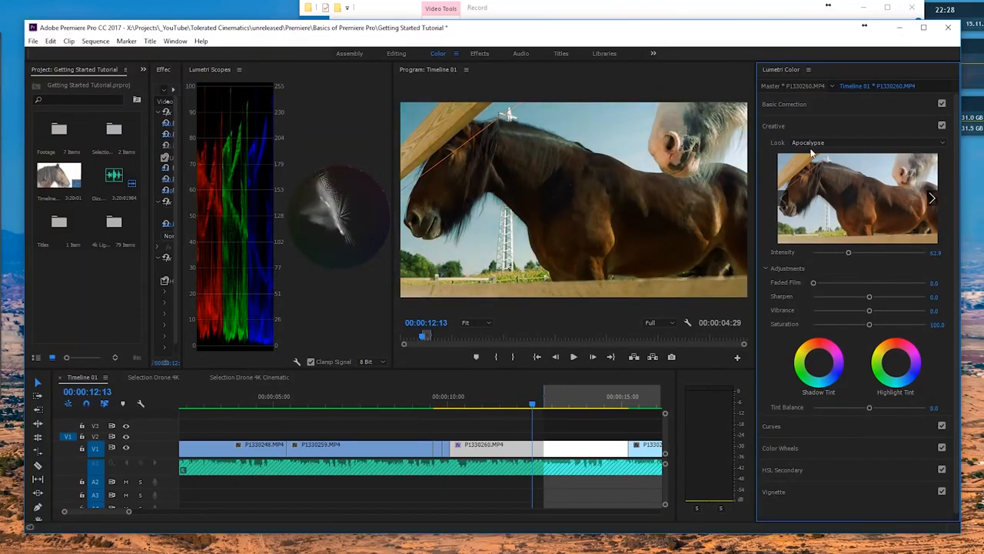
{"action": "left_click", "coordinate": [811, 143]}
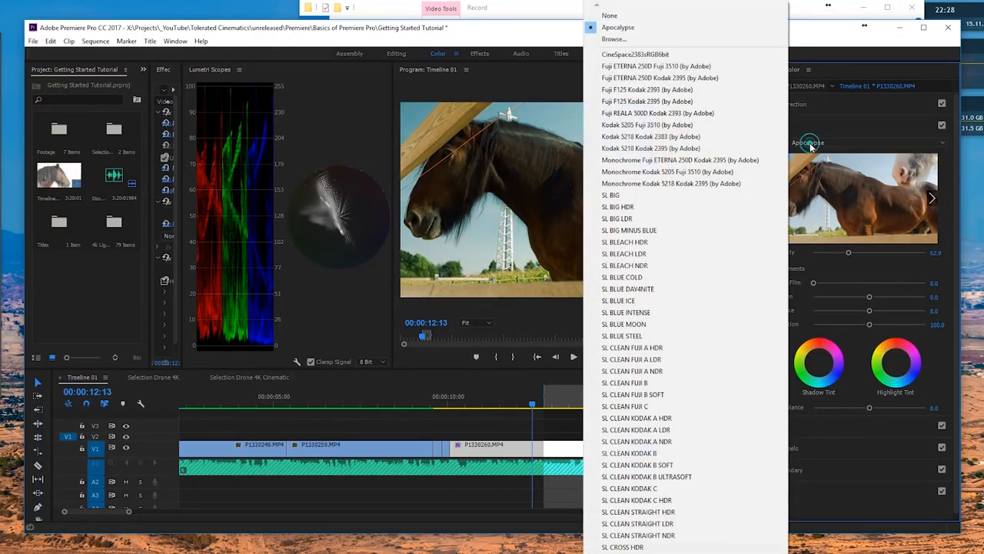
{"action": "left_click", "coordinate": [610, 17]}
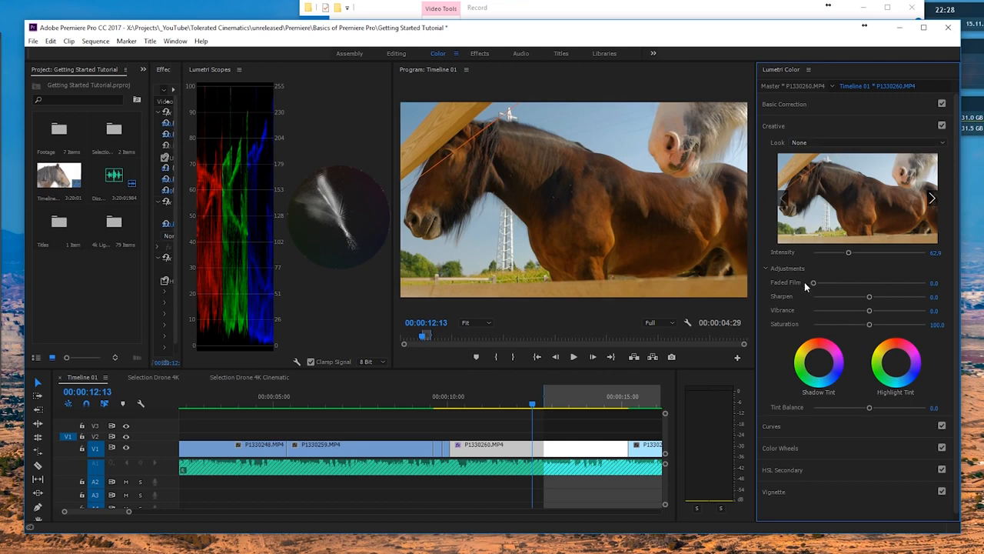
Try a Faded Film amount of about 14 on the clip and return it to 0
{"action": "left_click_drag", "start_coordinate": [813, 282], "coordinate": [781, 294]}
{"action": "left_click_drag", "start_coordinate": [815, 283], "coordinate": [832, 286]}
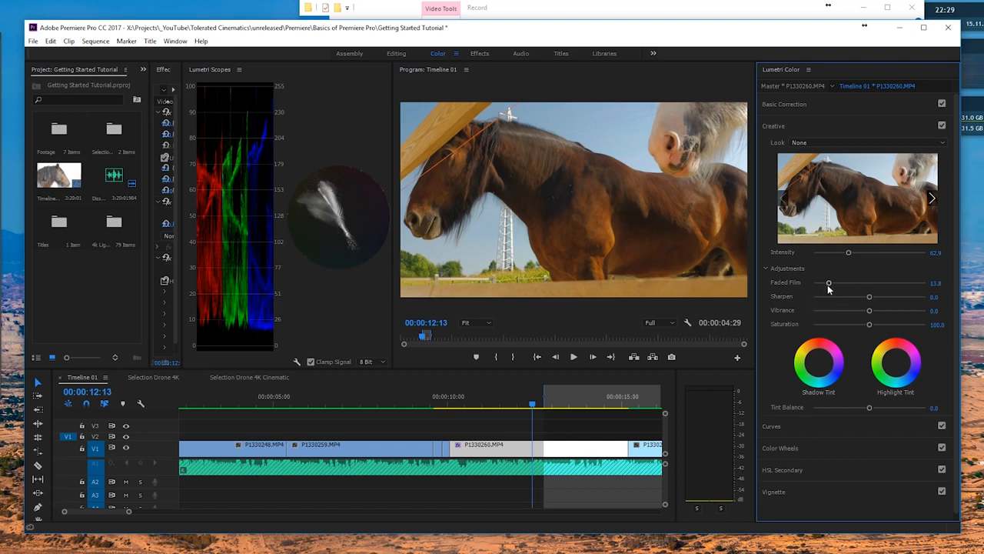
{"action": "left_click_drag", "start_coordinate": [828, 283], "coordinate": [797, 286]}
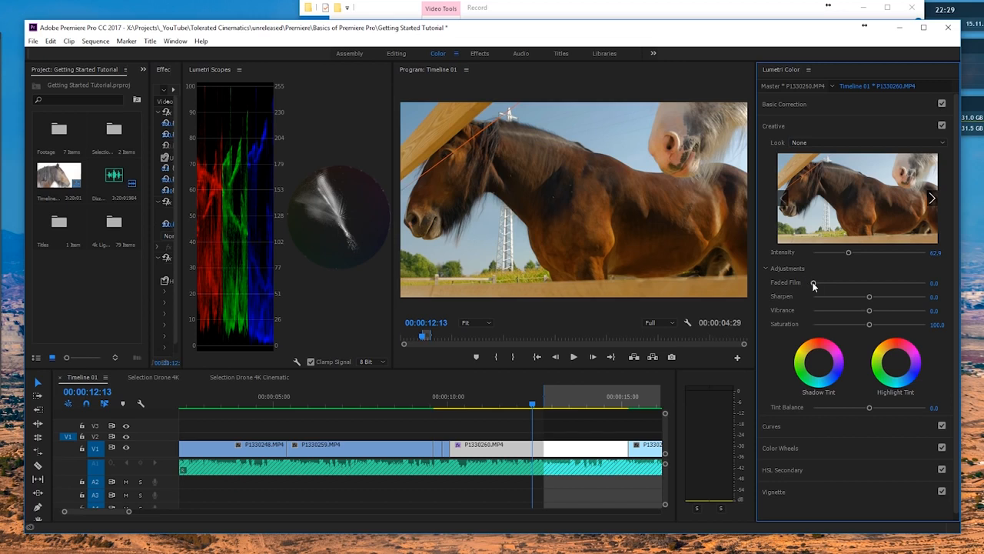
{"action": "mouse_move", "coordinate": [813, 284]}
{"action": "left_mouse_down"}
{"action": "mouse_move", "coordinate": [844, 288]}
{"action": "mouse_move", "coordinate": [826, 288]}
{"action": "mouse_move", "coordinate": [840, 296]}
{"action": "mouse_move", "coordinate": [837, 283]}
{"action": "mouse_move", "coordinate": [830, 287]}
{"action": "left_mouse_up"}
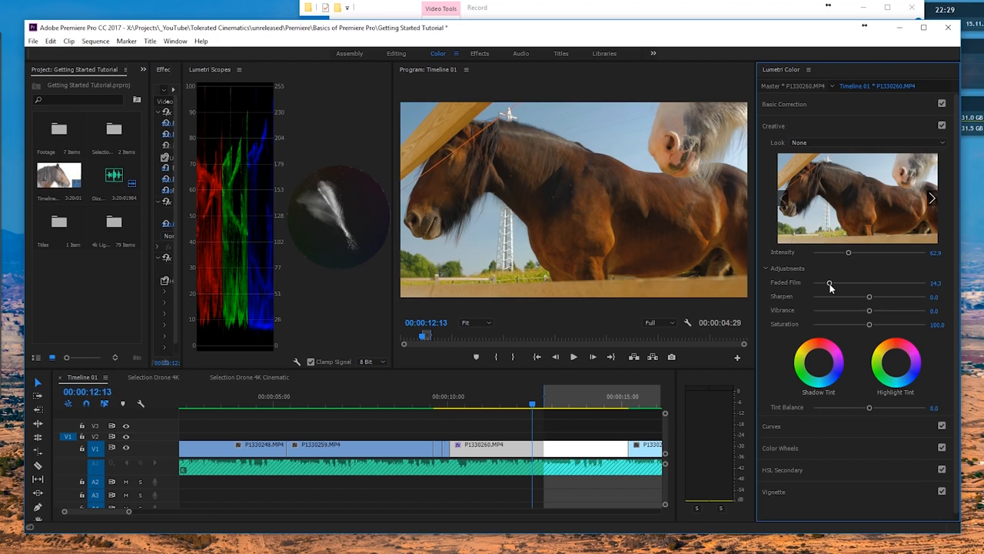
{"action": "left_click_drag", "start_coordinate": [830, 286], "coordinate": [814, 285]}
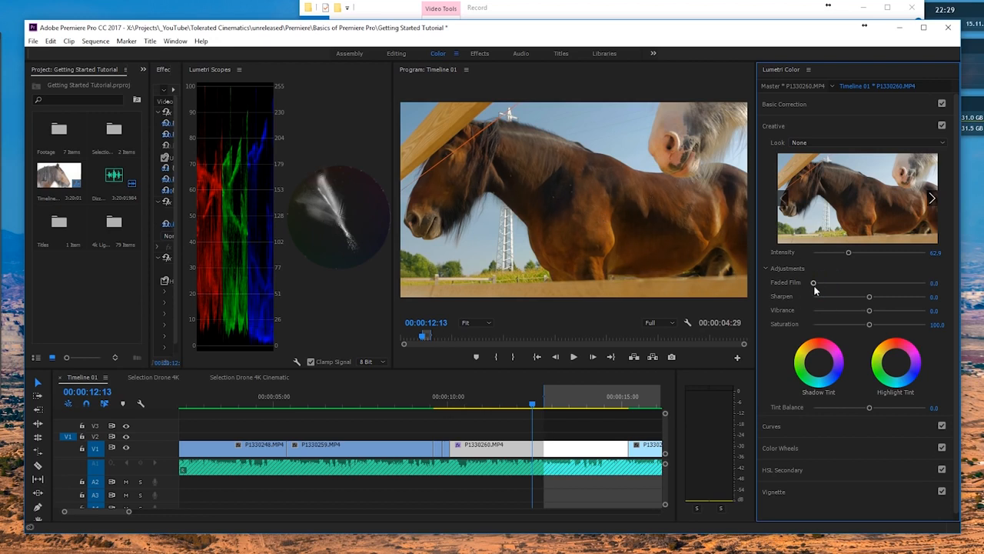
{"action": "left_click_drag", "start_coordinate": [815, 286], "coordinate": [687, 297]}
Set the Creative adjustments of the clip to Sharpen 6.7, Vibrance 100 and Saturation 81
{"action": "left_click_drag", "start_coordinate": [869, 296], "coordinate": [873, 302]}
{"action": "left_click_drag", "start_coordinate": [874, 299], "coordinate": [874, 299]}
{"action": "mouse_move", "coordinate": [871, 312]}
{"action": "left_mouse_down"}
{"action": "mouse_move", "coordinate": [928, 315]}
{"action": "mouse_move", "coordinate": [847, 310]}
{"action": "mouse_move", "coordinate": [925, 311]}
{"action": "mouse_move", "coordinate": [896, 312]}
{"action": "mouse_move", "coordinate": [926, 319]}
{"action": "mouse_move", "coordinate": [862, 326]}
{"action": "left_mouse_up"}
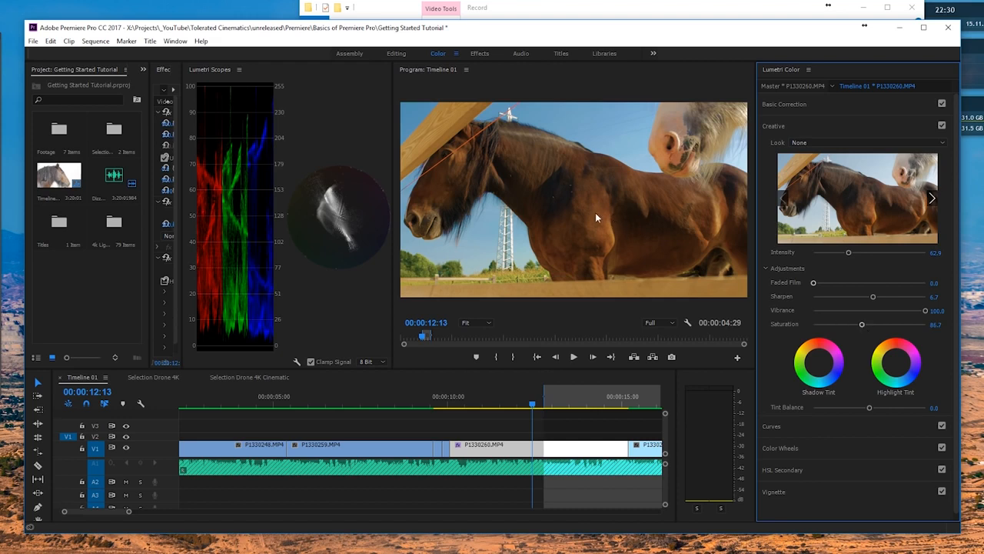
{"action": "left_click_drag", "start_coordinate": [862, 327], "coordinate": [860, 328]}
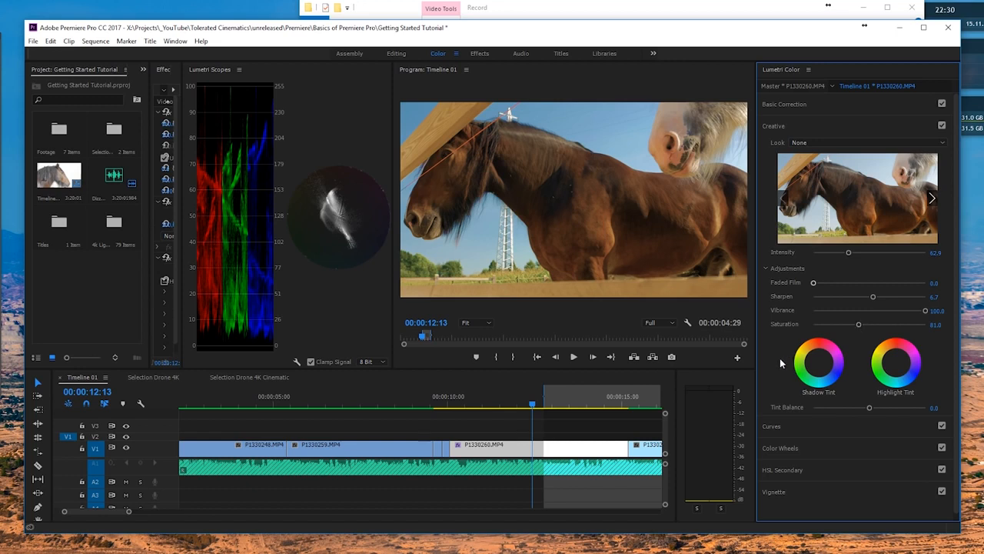
Try a cool shadow tint and a warm orange highlight tint, and reset both tint wheels to neutral
{"action": "scroll", "coordinate": [780, 358], "scroll_direction": "down", "scroll_amount": 1}
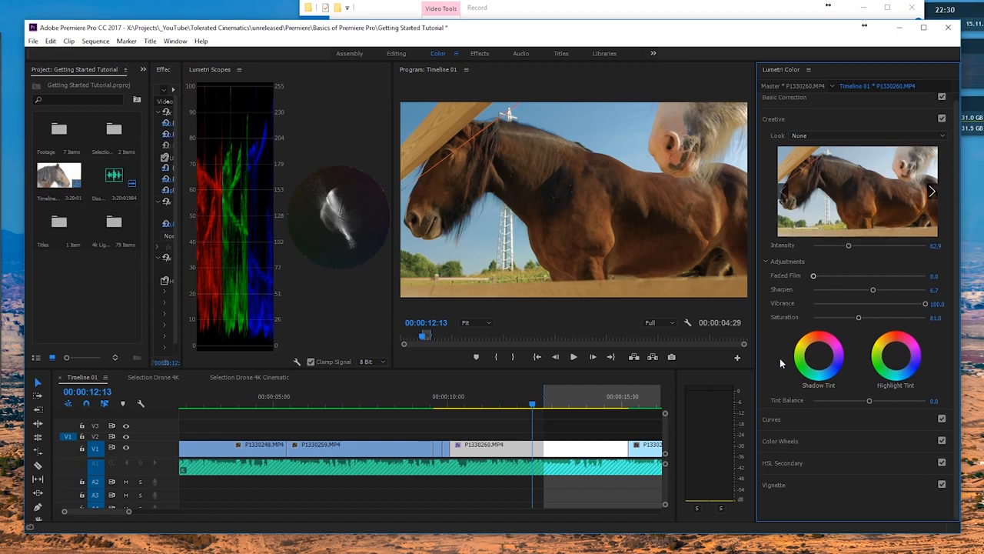
{"action": "left_click_drag", "start_coordinate": [823, 362], "coordinate": [827, 372]}
{"action": "left_click_drag", "start_coordinate": [896, 350], "coordinate": [888, 332]}
{"action": "double_click", "coordinate": [824, 371]}
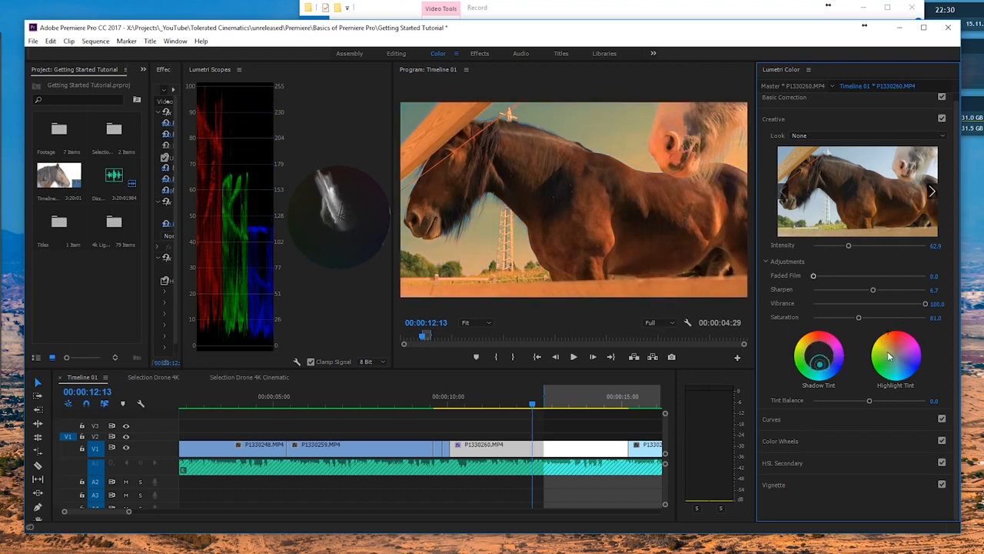
{"action": "double_click", "coordinate": [893, 356]}
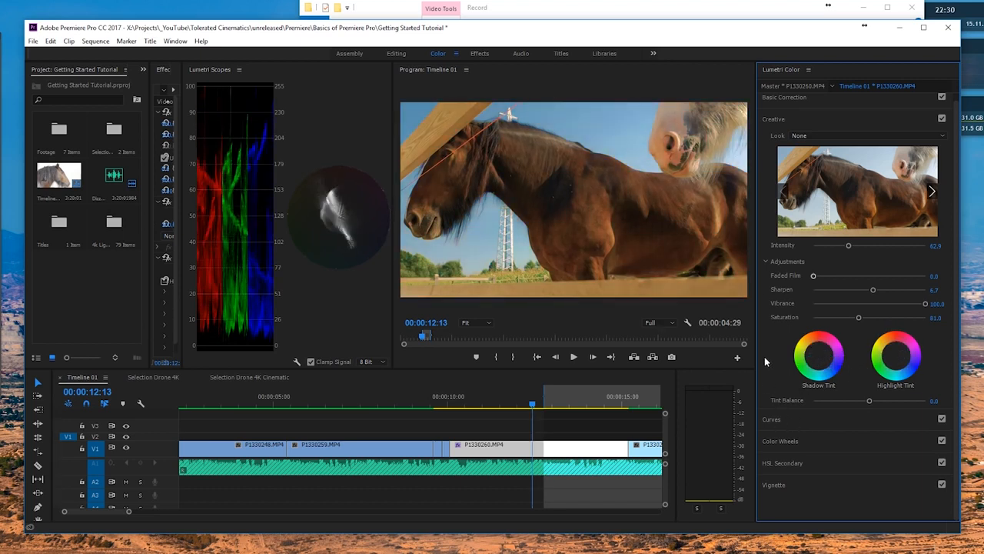
Open the Curves section and shape the master RGB curve into a gentle S with lowered shadows and raised highlights
{"action": "left_click", "coordinate": [787, 119]}
{"action": "left_click", "coordinate": [773, 148]}
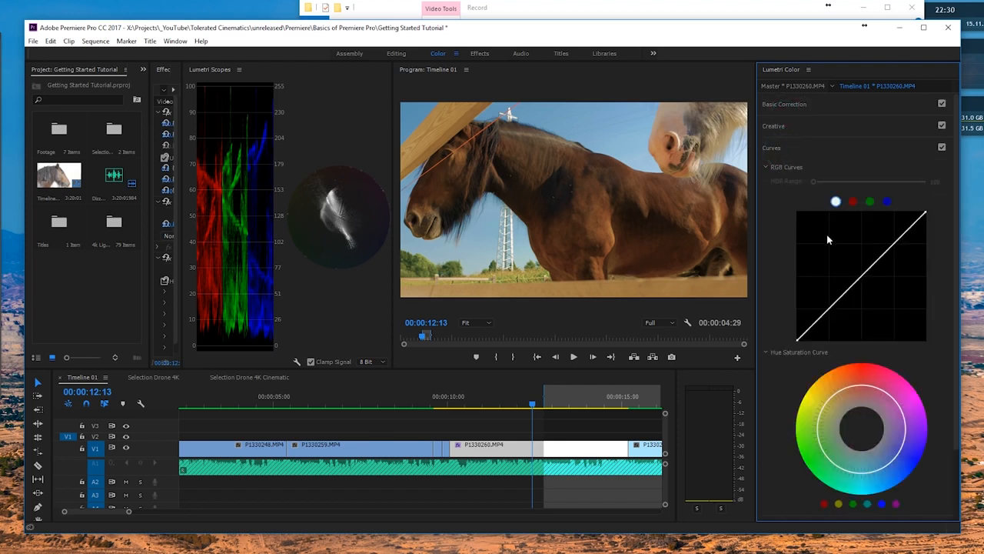
{"action": "left_click", "coordinate": [831, 315]}
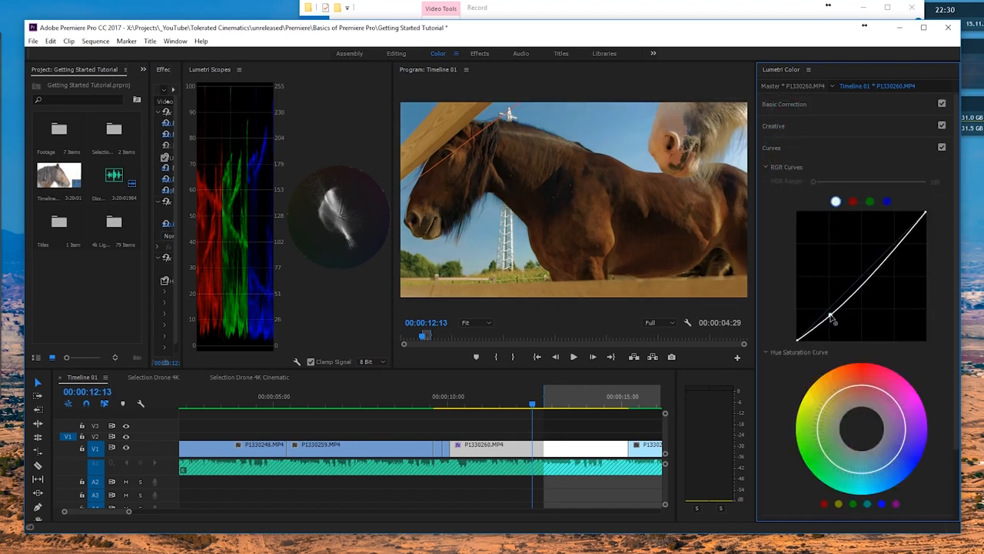
{"action": "left_click_drag", "start_coordinate": [846, 293], "coordinate": [889, 250]}
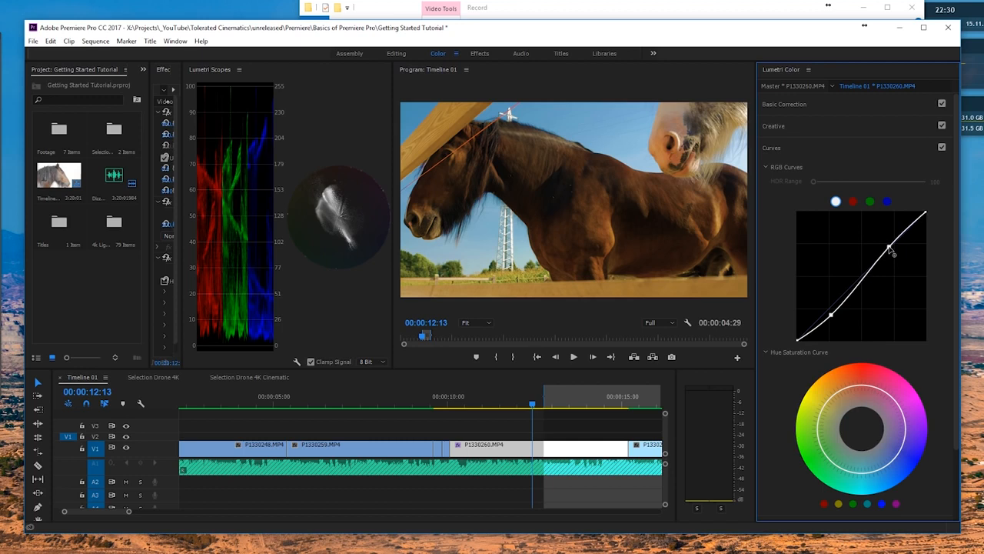
Raise the master curve's shadow point slightly and shape the red curve into a gentle S with lifted highlights and lowered shadows
{"action": "left_click", "coordinate": [832, 315]}
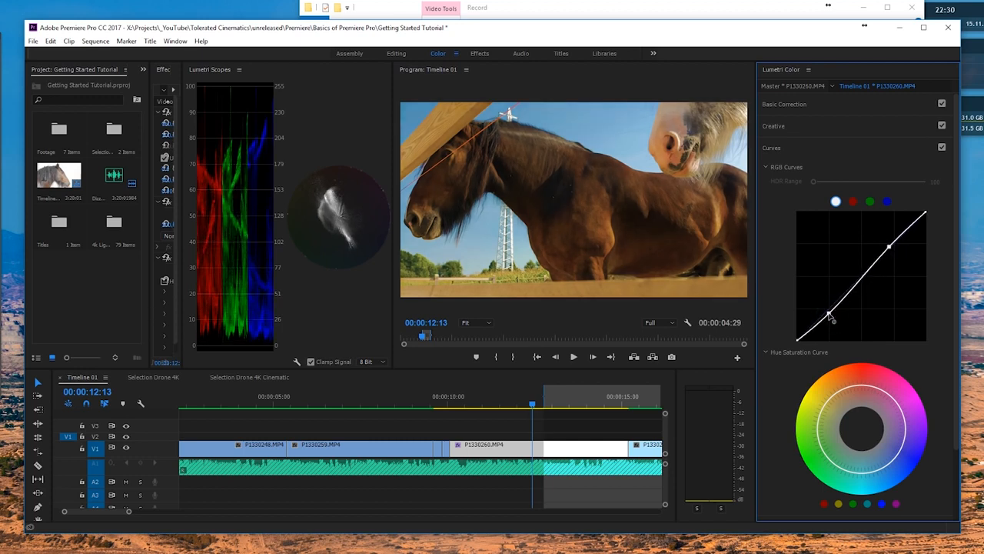
{"action": "left_click", "coordinate": [852, 202]}
{"action": "left_click", "coordinate": [870, 201]}
{"action": "left_click", "coordinate": [885, 201]}
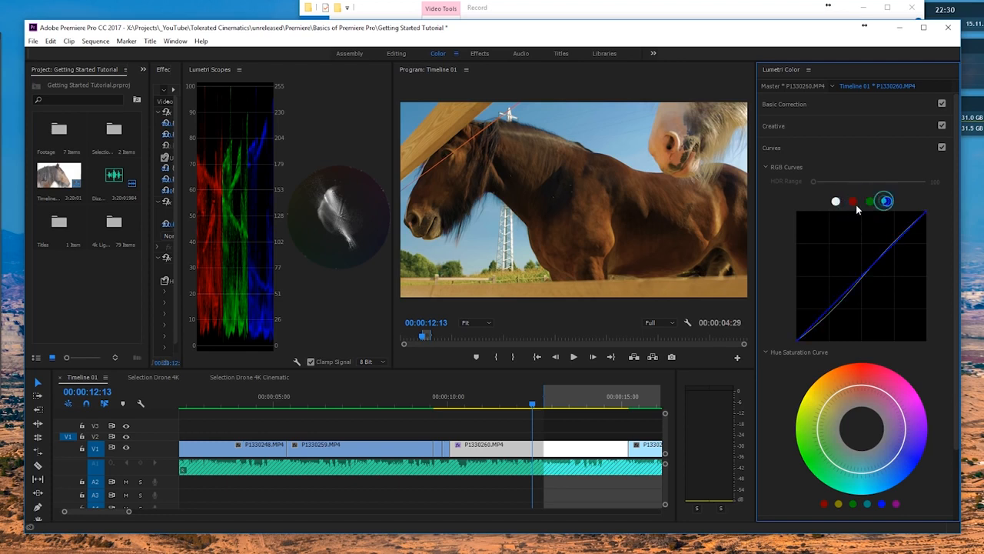
{"action": "left_click", "coordinate": [852, 201]}
{"action": "left_click", "coordinate": [891, 240]}
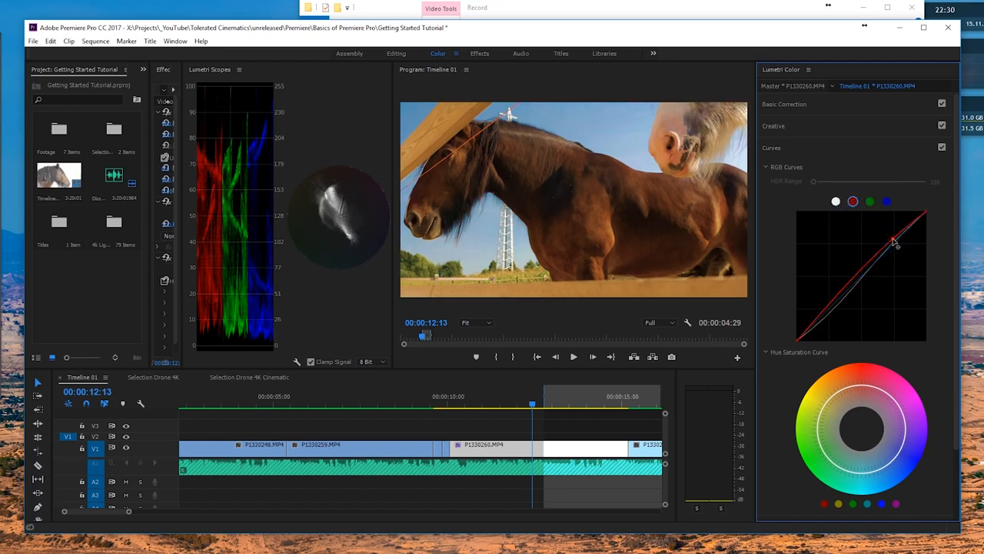
{"action": "left_click", "coordinate": [876, 254]}
{"action": "left_click_drag", "start_coordinate": [854, 284], "coordinate": [831, 312]}
Try a blue curve with raised shadows and lowered highlights
{"action": "left_click", "coordinate": [887, 201]}
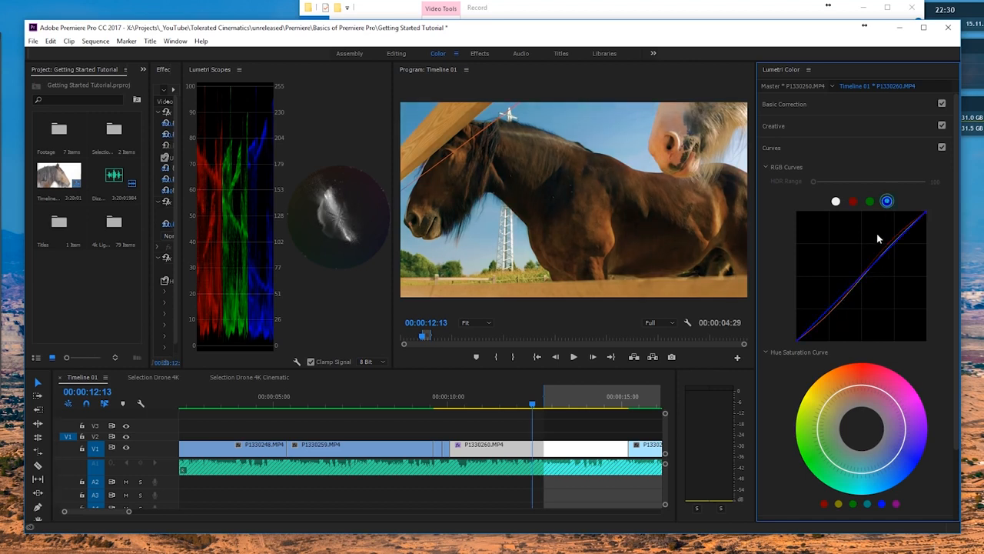
{"action": "left_click", "coordinate": [831, 304]}
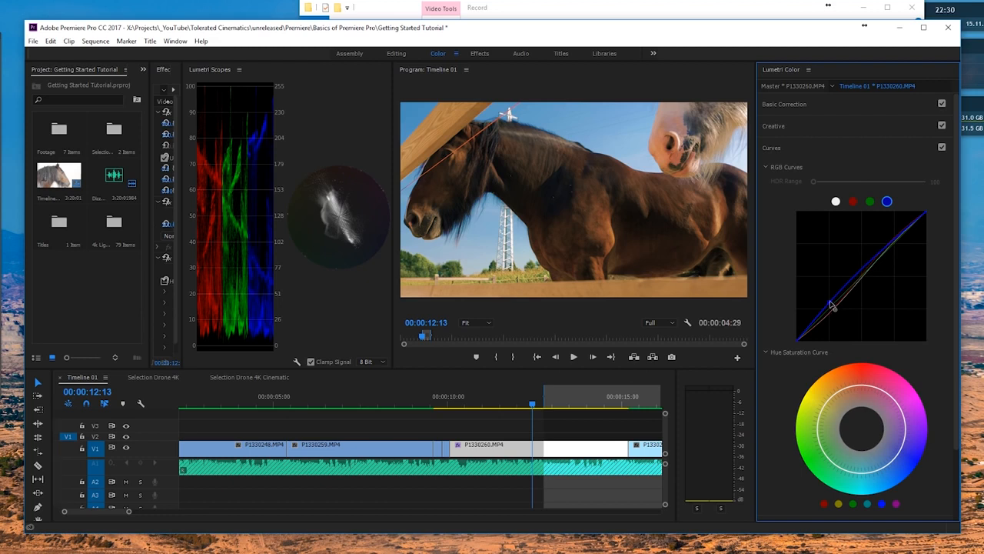
{"action": "left_click_drag", "start_coordinate": [846, 283], "coordinate": [890, 259]}
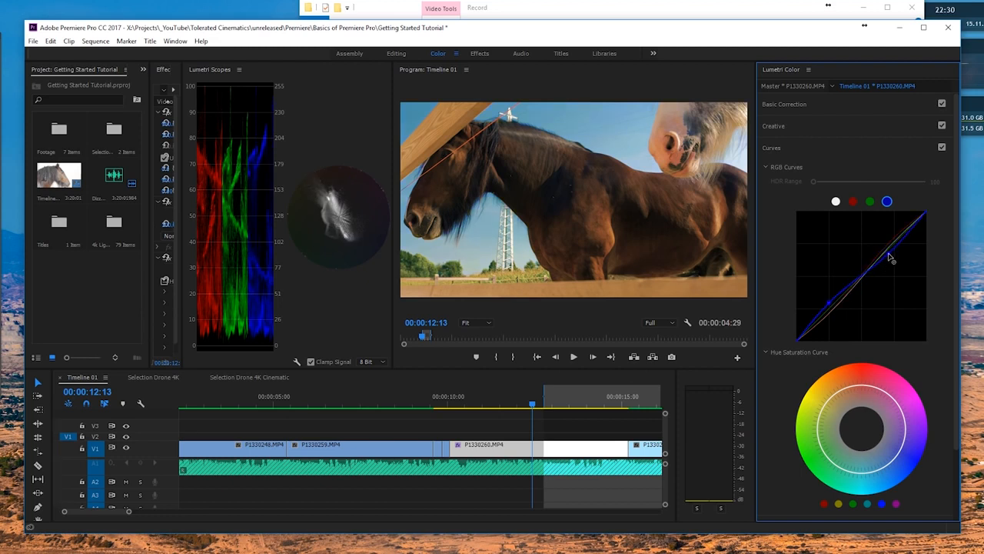
Compare the picture with and without the Curves adjustments, leaving them enabled
{"action": "left_click", "coordinate": [943, 148]}
{"action": "left_click", "coordinate": [943, 148]}
{"action": "left_click", "coordinate": [944, 147]}
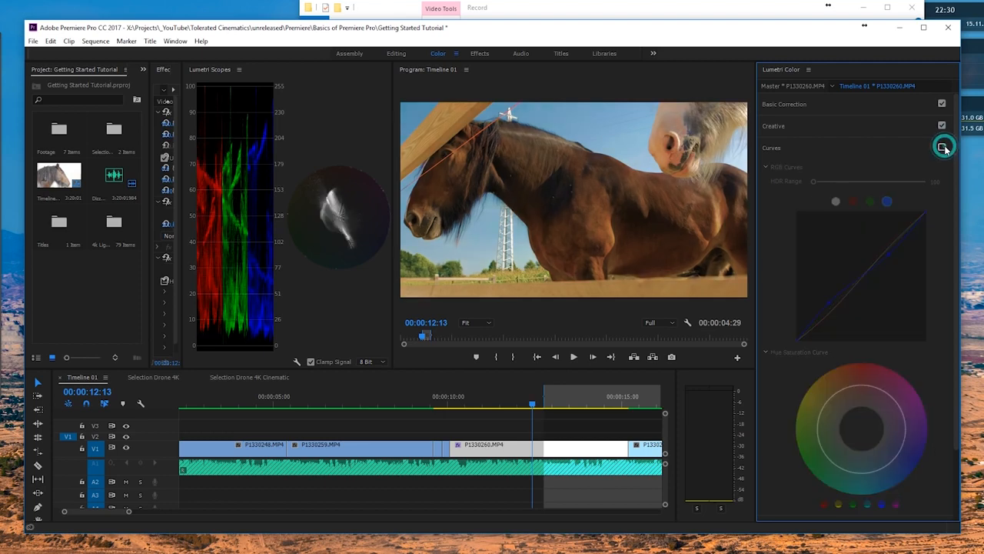
{"action": "left_click", "coordinate": [943, 147]}
{"action": "left_click", "coordinate": [943, 148]}
{"action": "left_click", "coordinate": [943, 147]}
{"action": "left_click", "coordinate": [943, 148]}
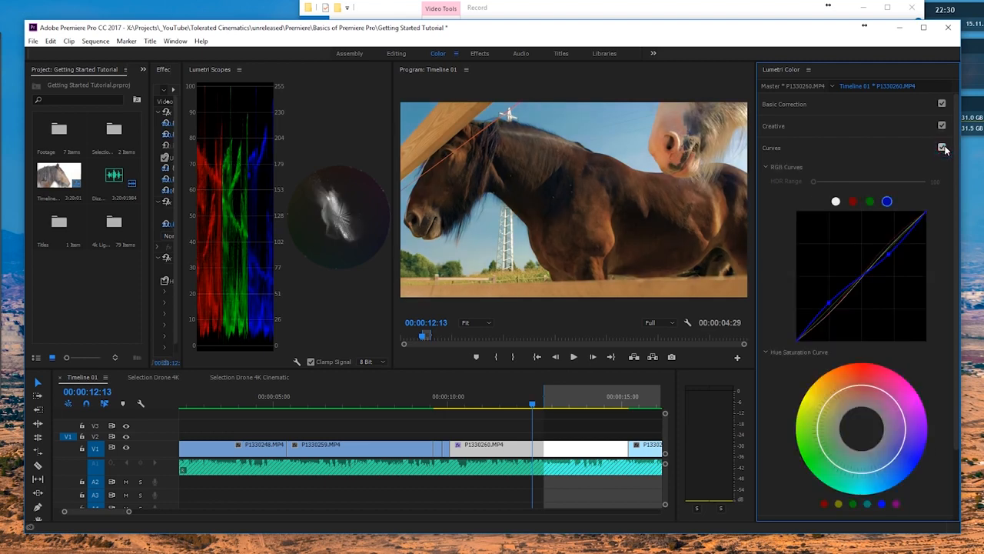
{"action": "left_click", "coordinate": [944, 148]}
Try an extra point on the blue curve and remove it, then lower its shadow point and lift its black point
{"action": "left_click_drag", "start_coordinate": [828, 307], "coordinate": [882, 273]}
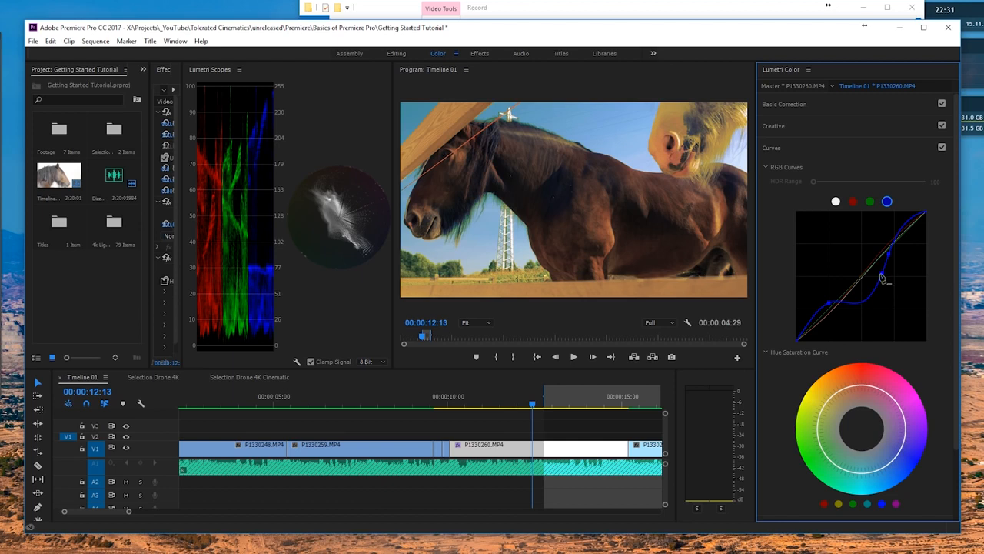
{"action": "left_click", "coordinate": [884, 272], "text": "ctrl"}
{"action": "left_click_drag", "start_coordinate": [828, 305], "coordinate": [829, 309]}
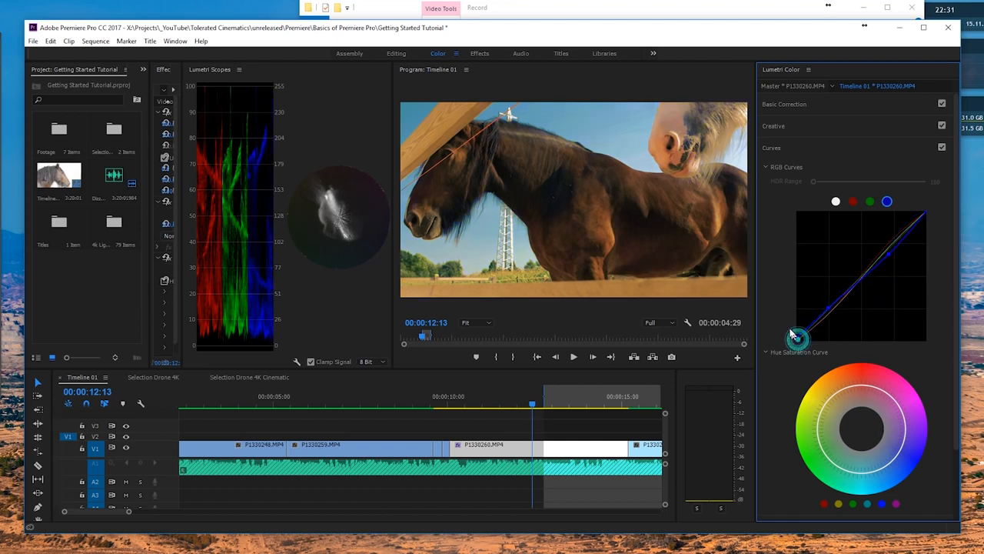
{"action": "left_click_drag", "start_coordinate": [799, 341], "coordinate": [773, 328]}
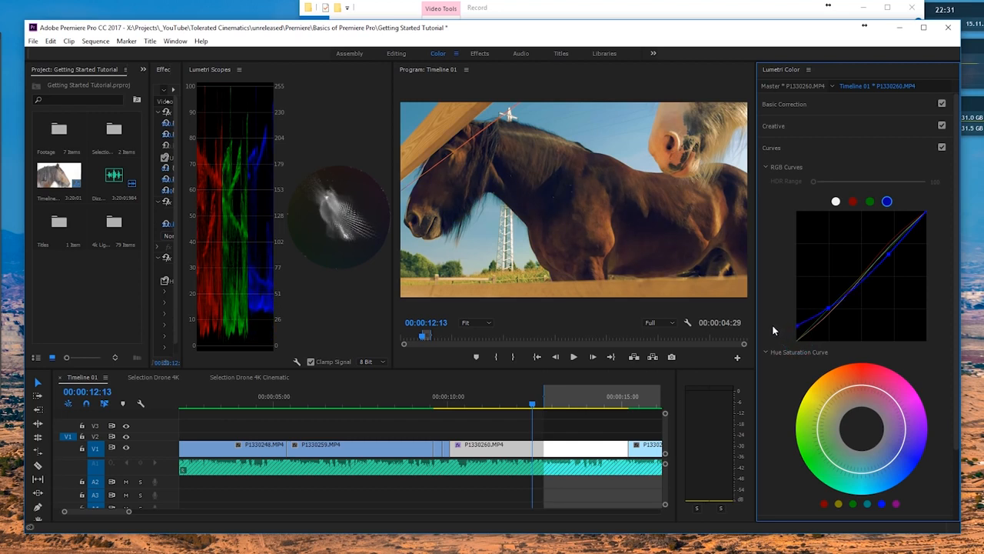
Try lifting the black point of the green curve and shaping its shadows with an added point
{"action": "left_click", "coordinate": [869, 202]}
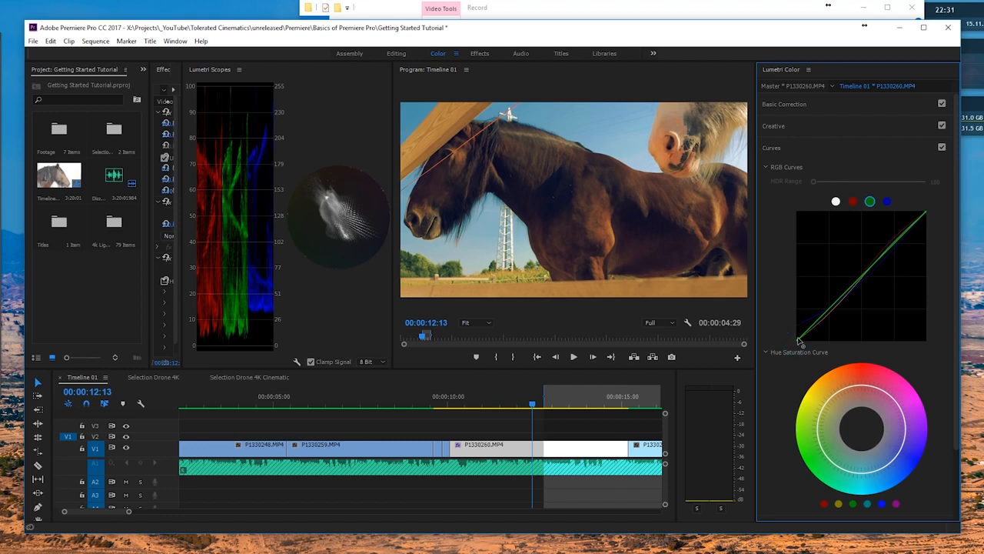
{"action": "left_click_drag", "start_coordinate": [801, 341], "coordinate": [798, 333]}
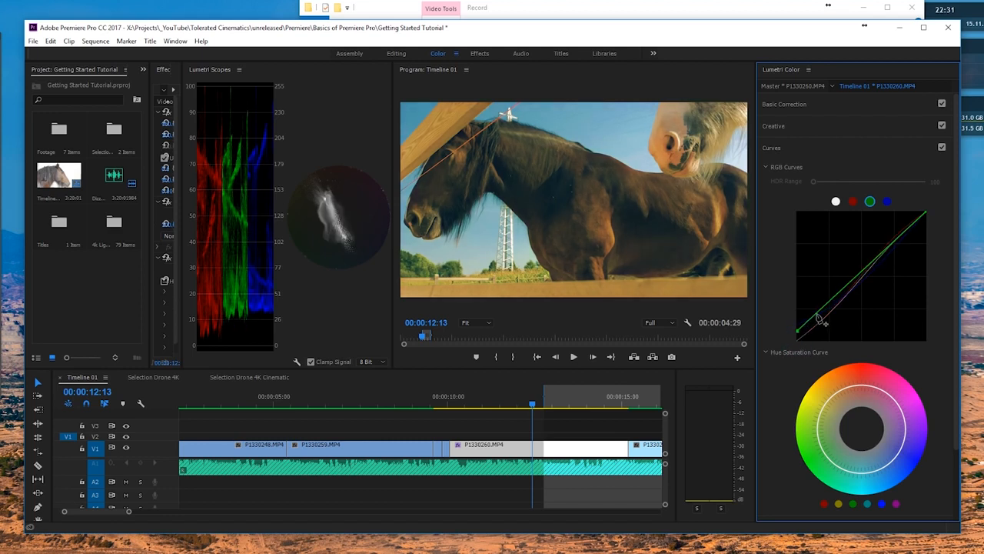
{"action": "left_click", "coordinate": [818, 315]}
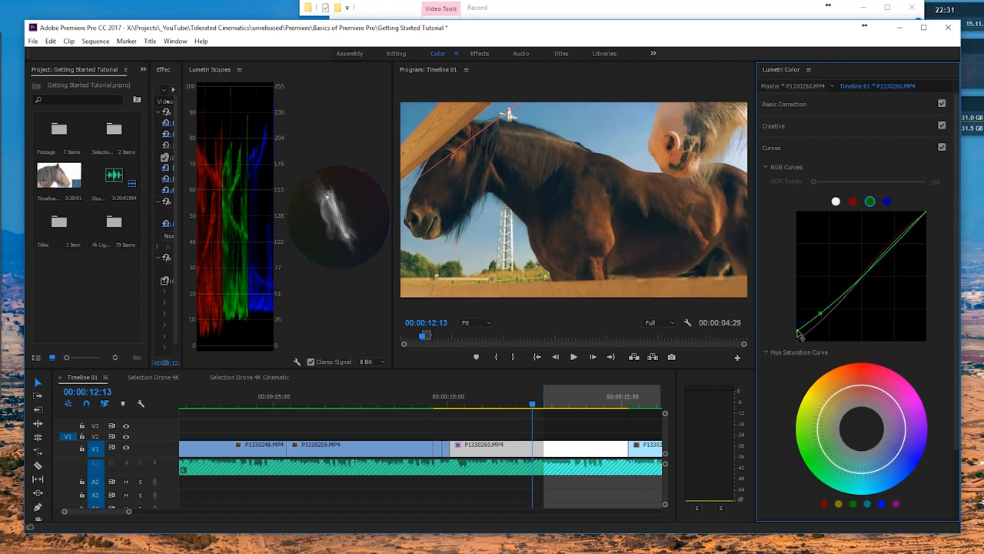
{"action": "mouse_move", "coordinate": [802, 332]}
{"action": "left_mouse_down"}
{"action": "mouse_move", "coordinate": [804, 340]}
{"action": "mouse_move", "coordinate": [798, 336]}
{"action": "mouse_move", "coordinate": [824, 314]}
{"action": "mouse_move", "coordinate": [801, 344]}
{"action": "mouse_move", "coordinate": [827, 313]}
{"action": "mouse_move", "coordinate": [799, 346]}
{"action": "mouse_move", "coordinate": [817, 322]}
{"action": "left_mouse_up"}
Reset the blue and green curves to straight diagonals
{"action": "left_click", "coordinate": [887, 201]}
{"action": "left_click_drag", "start_coordinate": [891, 255], "coordinate": [884, 237]}
{"action": "left_click", "coordinate": [870, 202]}
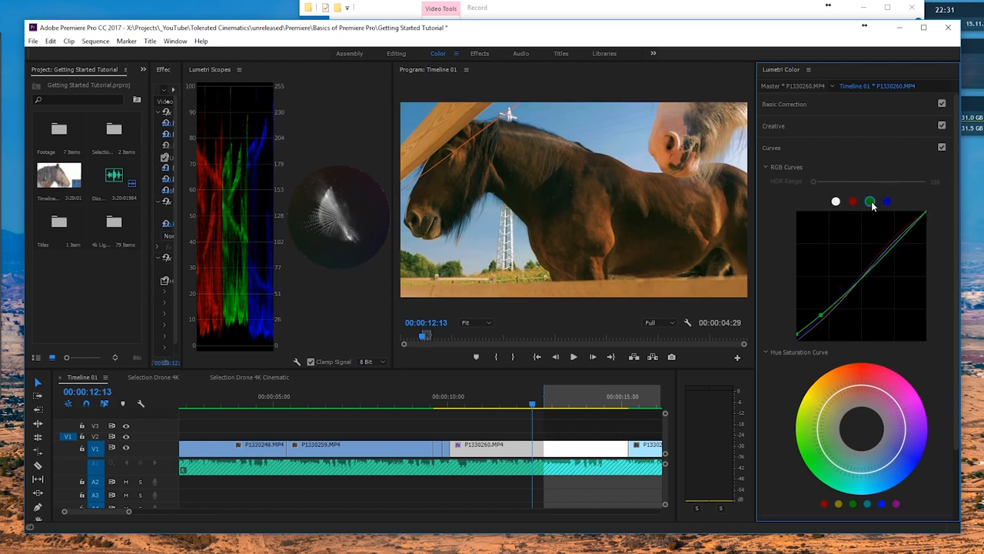
{"action": "left_click_drag", "start_coordinate": [826, 319], "coordinate": [797, 338]}
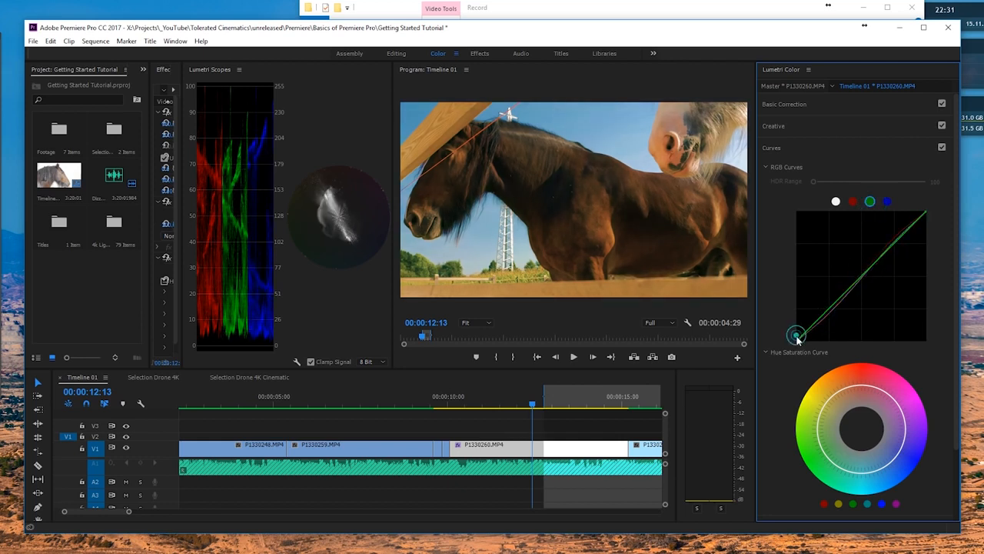
Raise the highlights of the red curve further by adjusting its upper point
{"action": "left_click", "coordinate": [887, 202]}
{"action": "left_click", "coordinate": [853, 201]}
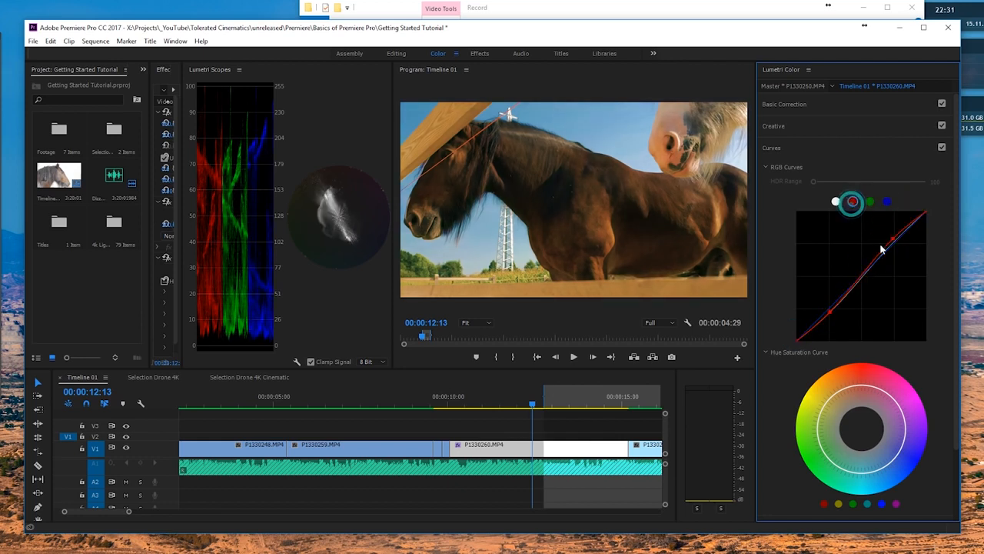
{"action": "left_click_drag", "start_coordinate": [889, 246], "coordinate": [891, 242]}
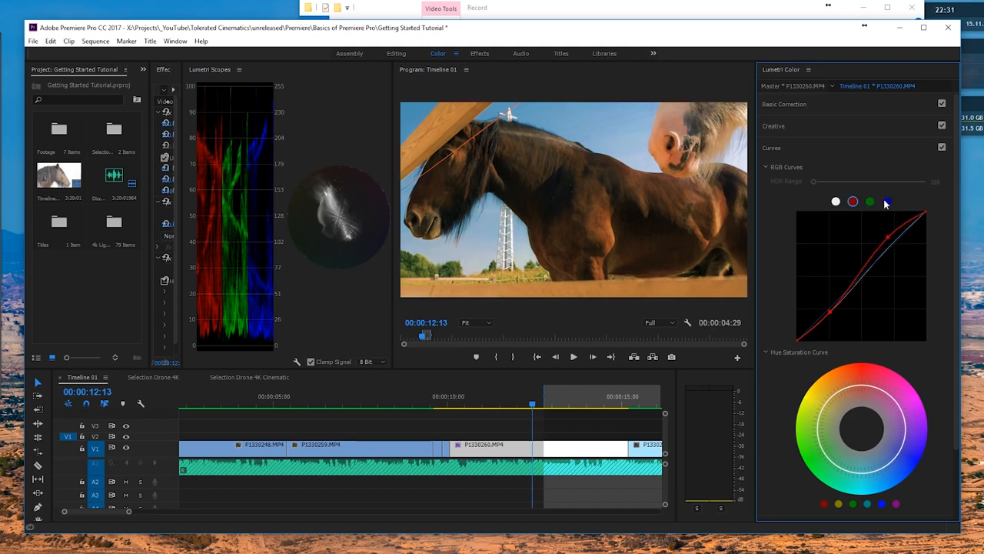
Anchor the blue curve with a midtone point and slightly lower its highlights
{"action": "left_click", "coordinate": [886, 201]}
{"action": "left_click", "coordinate": [860, 280]}
{"action": "left_click_drag", "start_coordinate": [894, 246], "coordinate": [899, 253]}
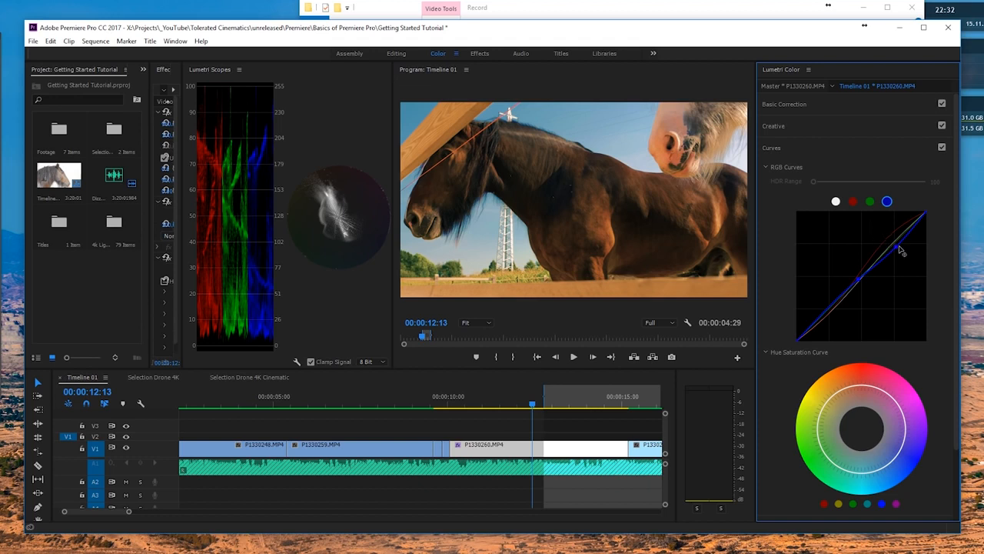
{"action": "left_click_drag", "start_coordinate": [899, 250], "coordinate": [896, 246]}
On the Hue Saturation Curve, boost the blues slightly and pull the orange tones in a little, with anchor points around them
{"action": "scroll", "coordinate": [780, 289], "scroll_direction": "down", "scroll_amount": 3}
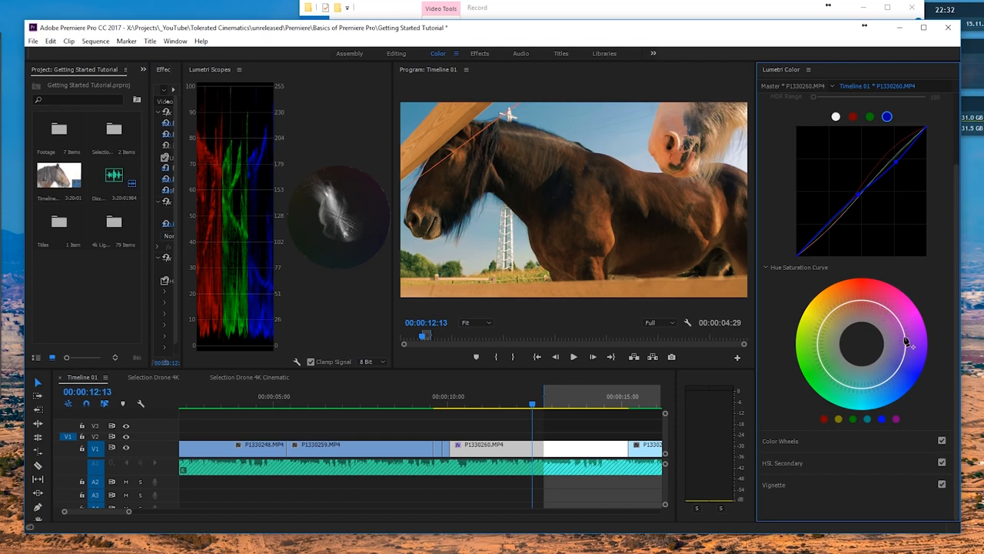
{"action": "left_click", "coordinate": [904, 336]}
{"action": "left_click", "coordinate": [881, 389]}
{"action": "left_click_drag", "start_coordinate": [881, 389], "coordinate": [889, 400]}
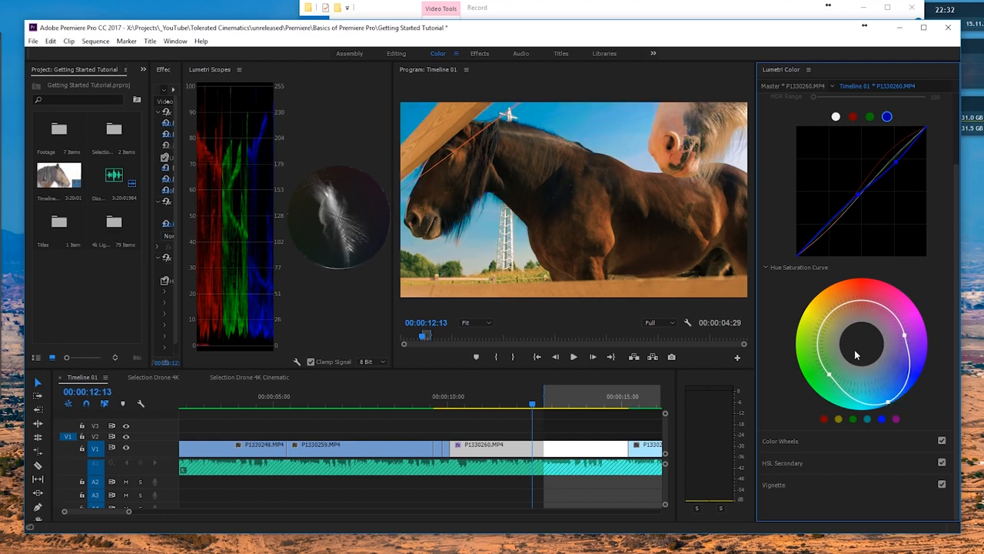
{"action": "left_click_drag", "start_coordinate": [890, 405], "coordinate": [886, 393]}
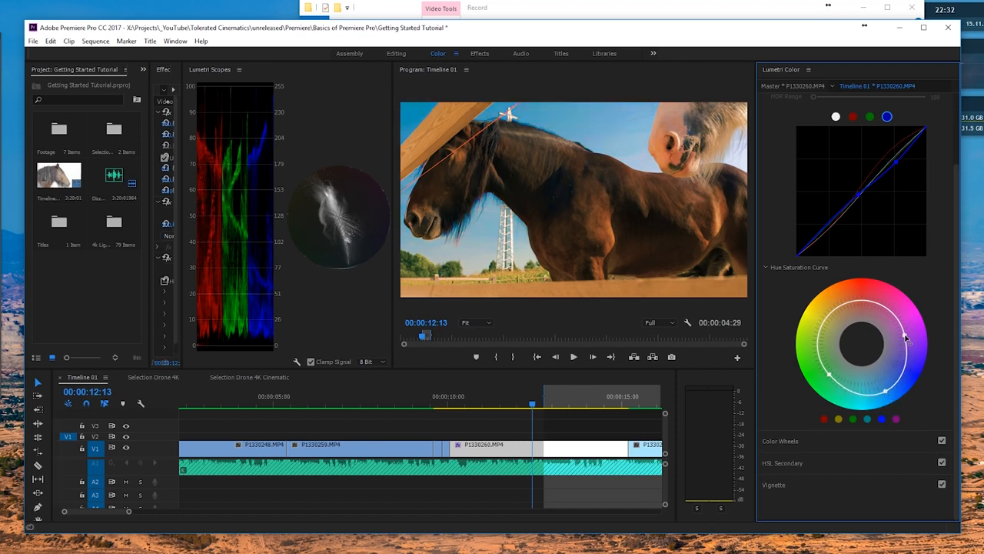
{"action": "left_click", "coordinate": [874, 302]}
{"action": "mouse_move", "coordinate": [837, 310]}
{"action": "left_mouse_down"}
{"action": "mouse_move", "coordinate": [855, 333]}
{"action": "mouse_move", "coordinate": [839, 313]}
{"action": "left_mouse_up"}
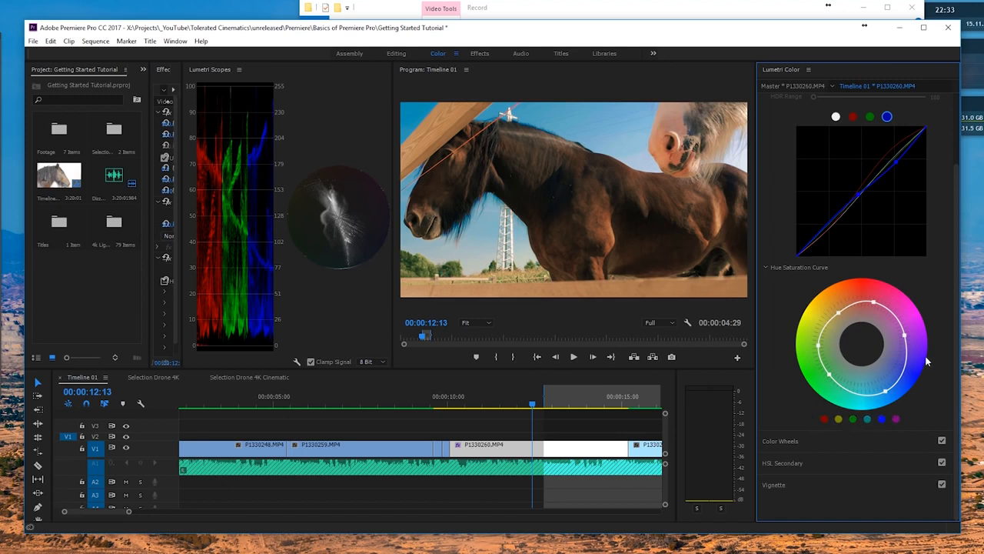
Close Curves, key the sky in HSL Secondary with a sample from its dark blue corner, and preview the mask in Color/Gray
{"action": "scroll", "coordinate": [795, 175], "scroll_direction": "up", "scroll_amount": 2}
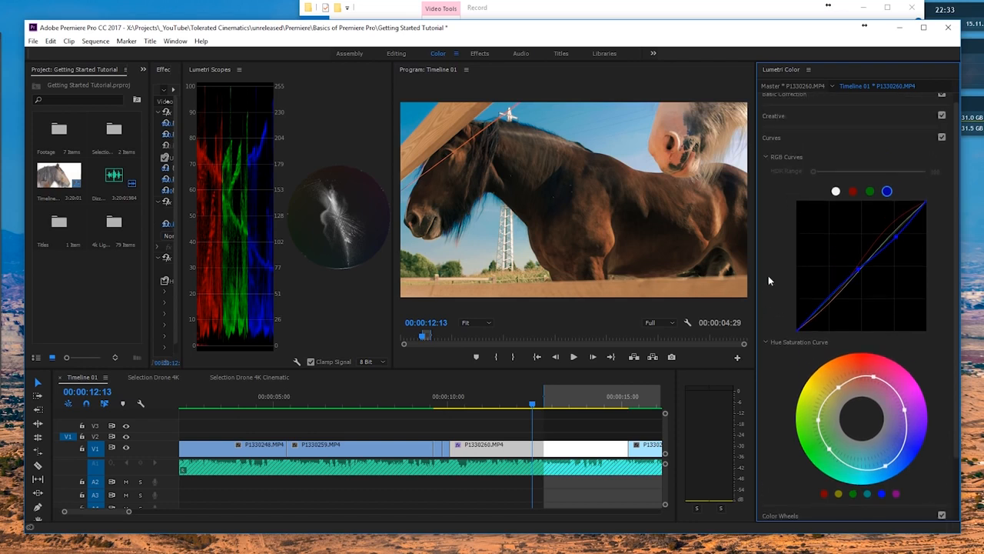
{"action": "left_click", "coordinate": [807, 140]}
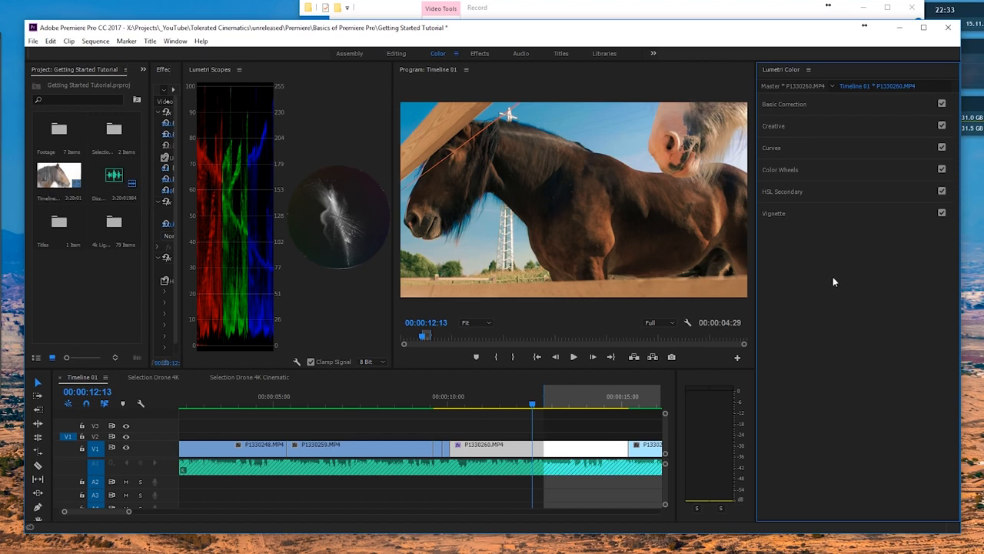
{"action": "left_click", "coordinate": [770, 194]}
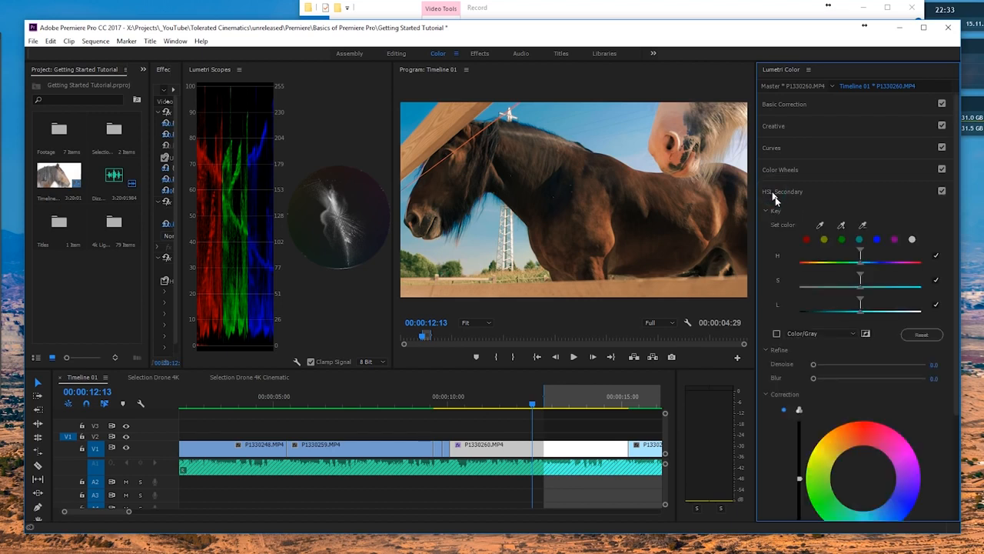
{"action": "left_click", "coordinate": [821, 224]}
{"action": "left_click", "coordinate": [437, 110]}
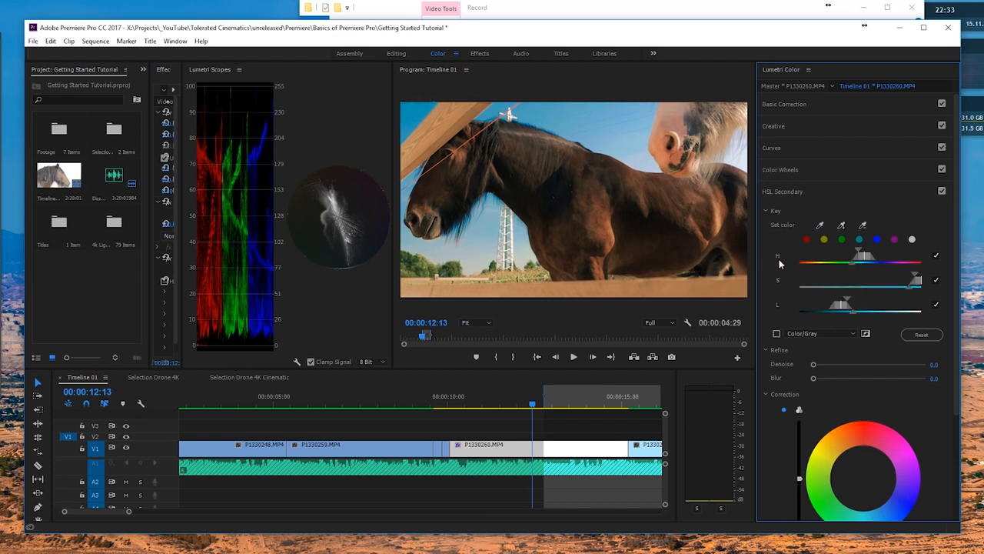
{"action": "left_click", "coordinate": [776, 333]}
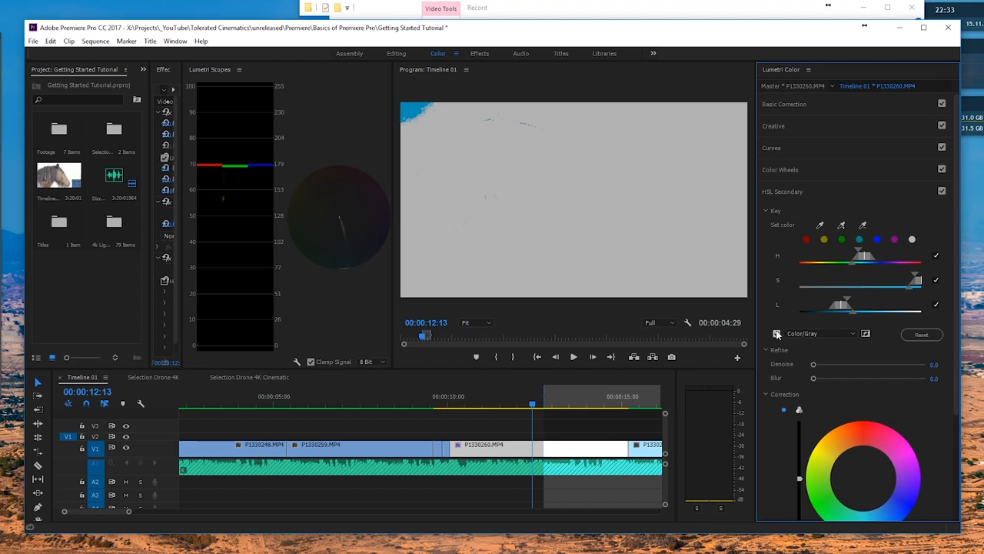
{"action": "left_click", "coordinate": [776, 334]}
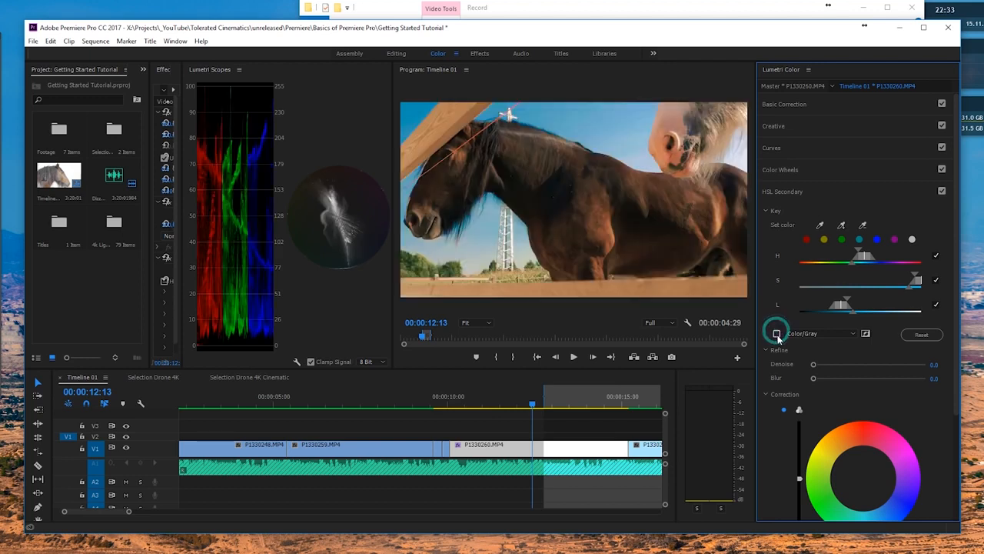
Add more sky areas above, beside and below the horse to the HSL key, and check the Color/Gray mask
{"action": "left_click", "coordinate": [842, 226]}
{"action": "left_click", "coordinate": [573, 107]}
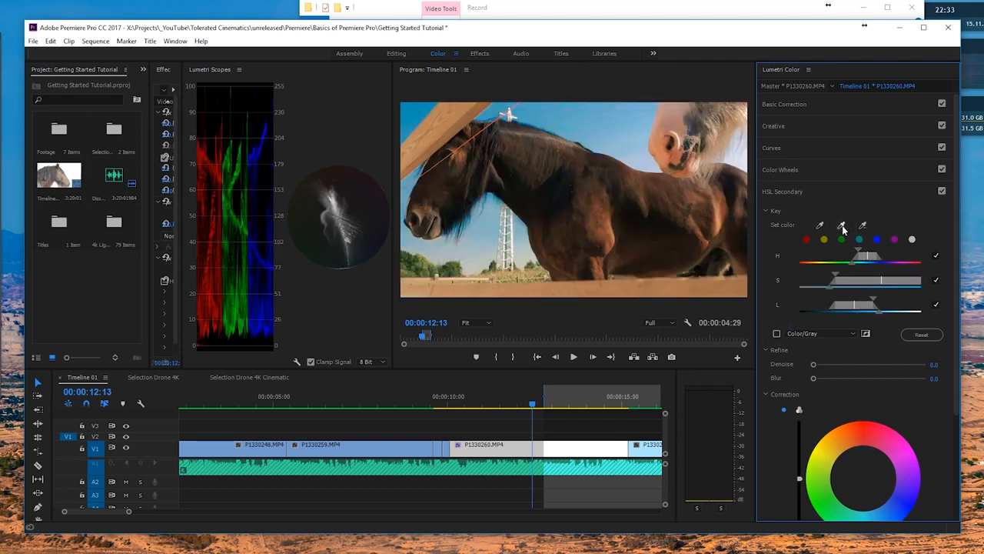
{"action": "left_click", "coordinate": [842, 227]}
{"action": "left_click", "coordinate": [630, 129]}
{"action": "left_click", "coordinate": [842, 227]}
{"action": "left_click", "coordinate": [467, 241]}
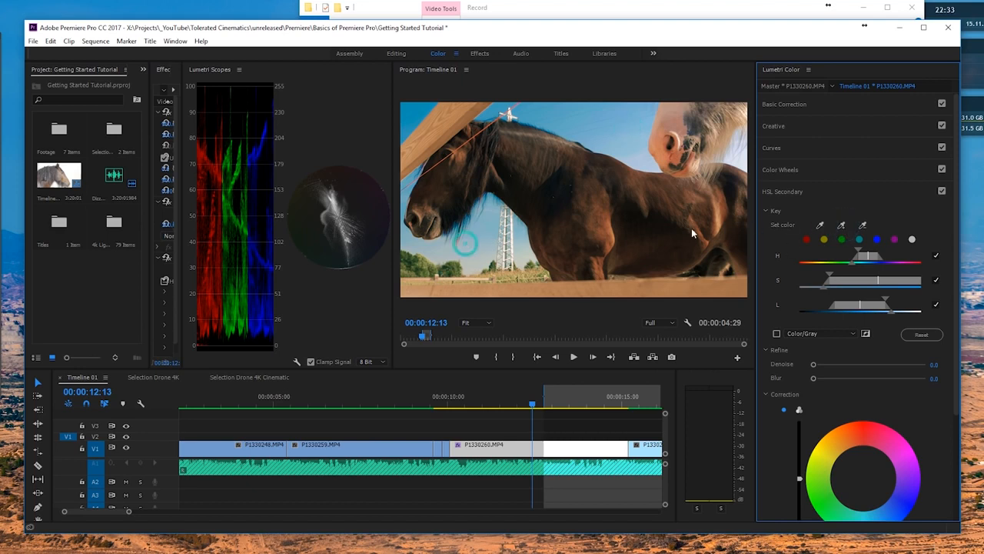
{"action": "left_click", "coordinate": [840, 227]}
{"action": "left_click", "coordinate": [504, 106]}
{"action": "left_click", "coordinate": [777, 334]}
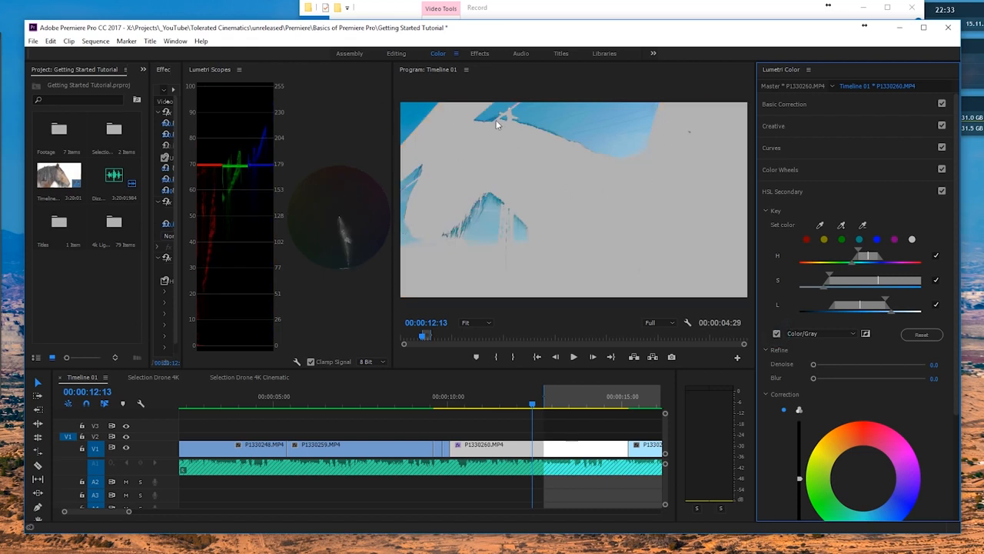
{"action": "left_click", "coordinate": [777, 334]}
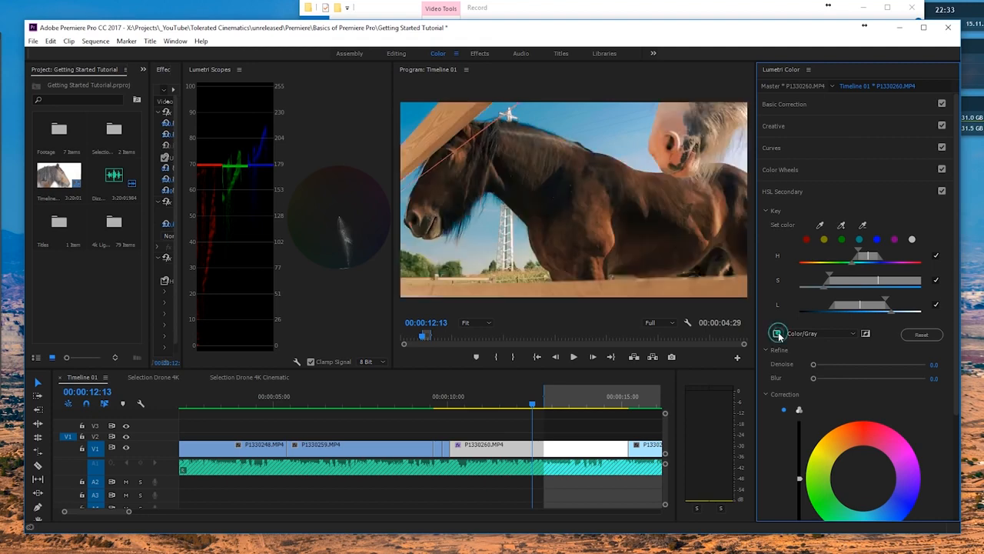
Refine the sky key with Denoise 14.8 and Blur 2.9
{"action": "mouse_move", "coordinate": [815, 365]}
{"action": "left_mouse_down"}
{"action": "mouse_move", "coordinate": [830, 367]}
{"action": "mouse_move", "coordinate": [823, 379]}
{"action": "left_mouse_up"}
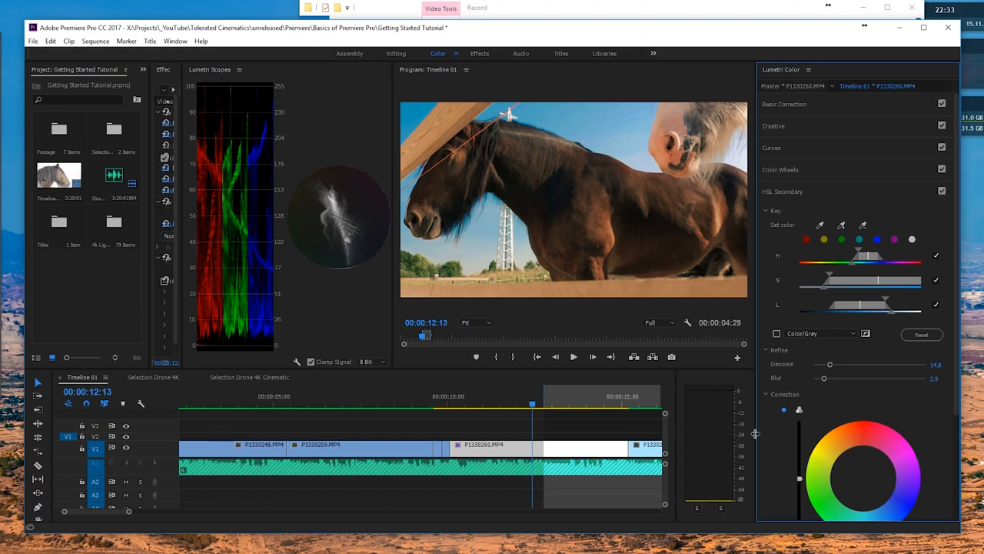
{"action": "scroll", "coordinate": [800, 400], "scroll_direction": "down", "scroll_amount": 3}
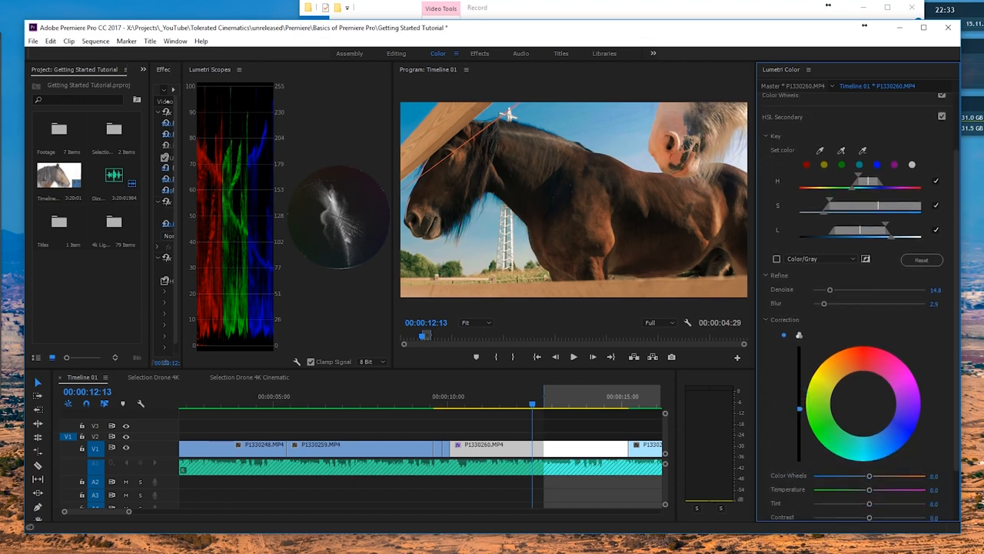
Return the keyed sky's brightness slider to neutral and add two more sky samples around the tower's base to the HSL key
{"action": "left_click", "coordinate": [798, 410]}
{"action": "mouse_move", "coordinate": [798, 409]}
{"action": "left_mouse_down"}
{"action": "mouse_move", "coordinate": [799, 462]}
{"action": "mouse_move", "coordinate": [800, 348]}
{"action": "mouse_move", "coordinate": [800, 434]}
{"action": "mouse_move", "coordinate": [799, 369]}
{"action": "mouse_move", "coordinate": [799, 415]}
{"action": "mouse_move", "coordinate": [799, 384]}
{"action": "mouse_move", "coordinate": [799, 403]}
{"action": "left_mouse_up"}
{"action": "left_click", "coordinate": [840, 149]}
{"action": "left_click", "coordinate": [472, 262]}
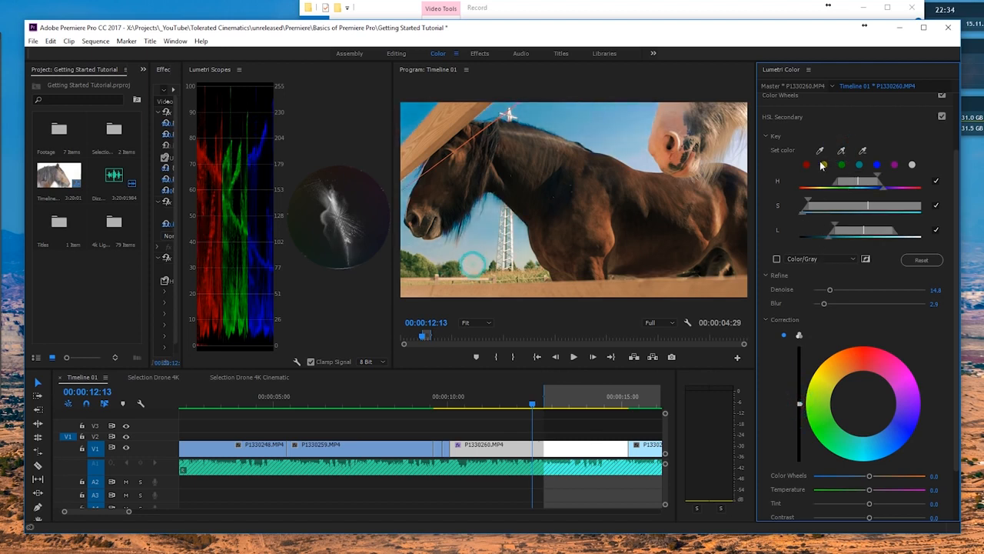
{"action": "left_click", "coordinate": [845, 154]}
{"action": "left_click", "coordinate": [522, 259]}
Darken the keyed sky fully to check coverage, add another sample near the horizon, and return the brightness to neutral
{"action": "left_click_drag", "start_coordinate": [798, 403], "coordinate": [799, 462]}
{"action": "left_click_drag", "start_coordinate": [799, 427], "coordinate": [799, 459]}
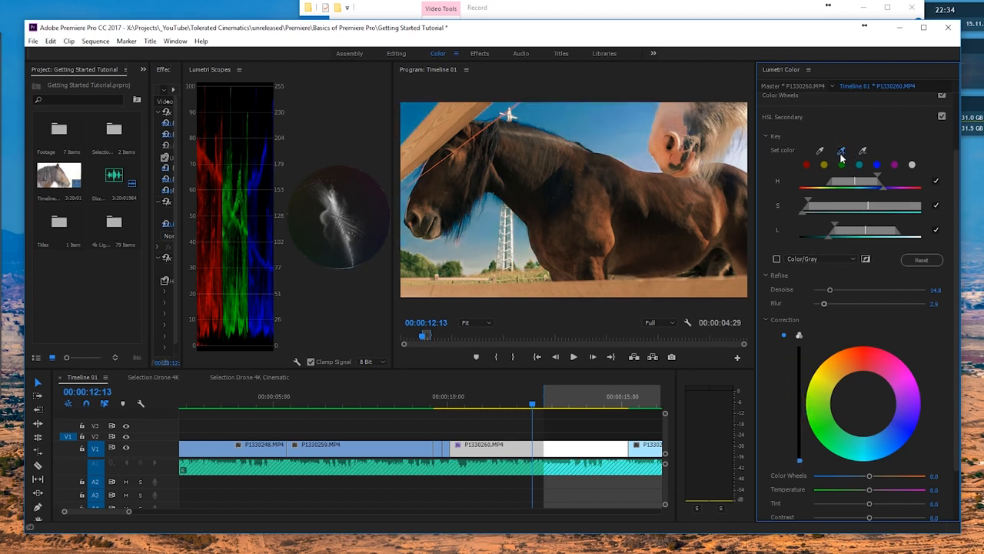
{"action": "left_click", "coordinate": [452, 277]}
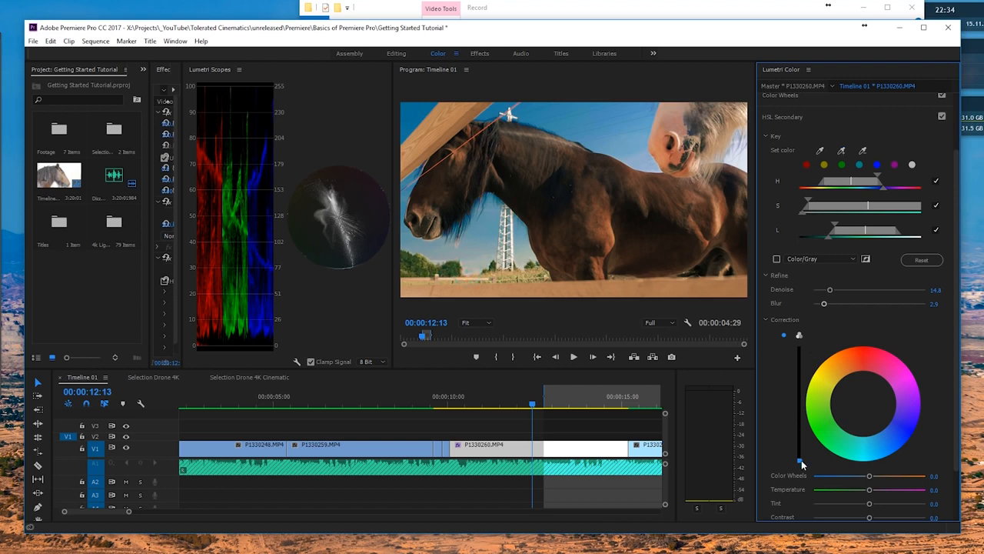
{"action": "left_click_drag", "start_coordinate": [800, 460], "coordinate": [799, 403]}
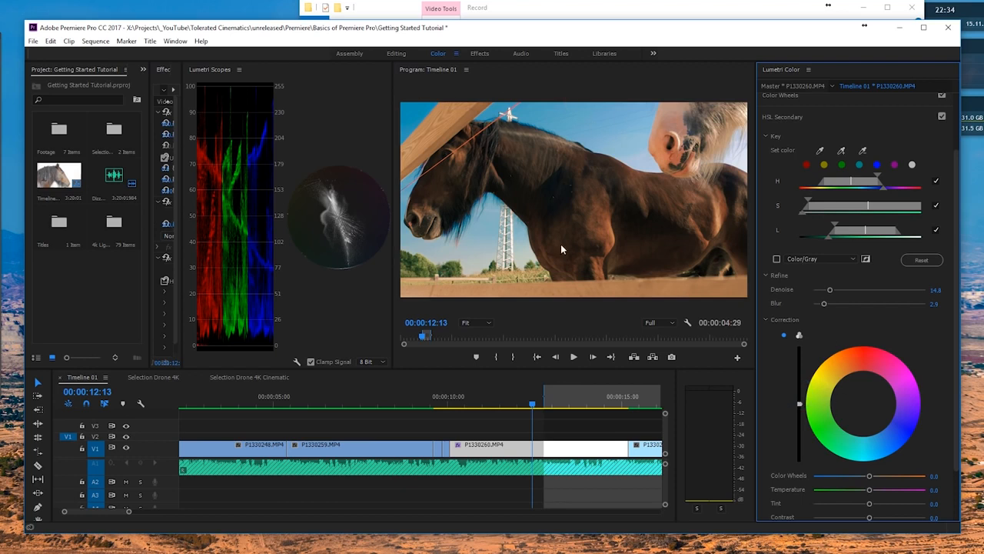
In the sky's HSL correction, set the Color Wheels slider to -12.4 and Temperature to -29.5
{"action": "scroll", "coordinate": [775, 463], "scroll_direction": "down", "scroll_amount": 1}
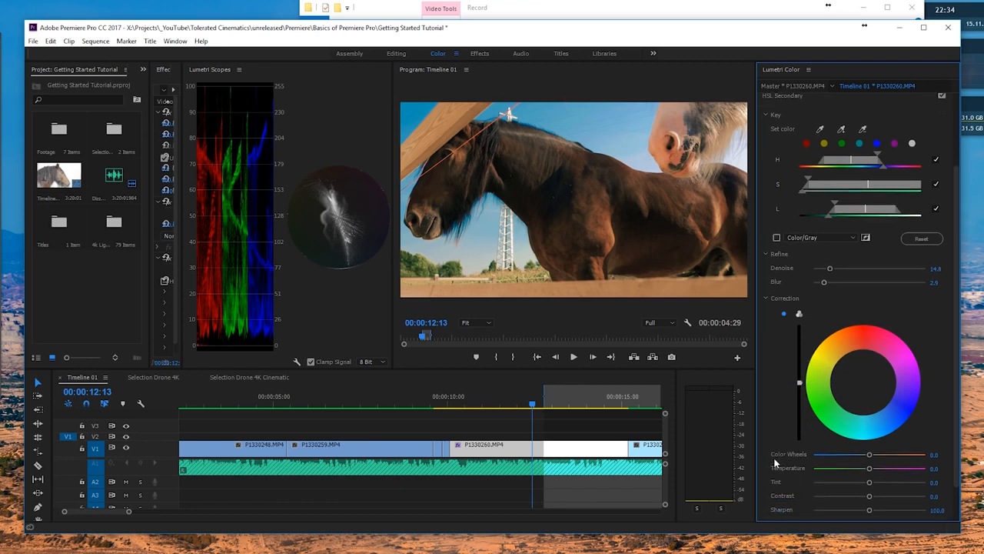
{"action": "mouse_move", "coordinate": [867, 455]}
{"action": "left_mouse_down"}
{"action": "mouse_move", "coordinate": [790, 455]}
{"action": "mouse_move", "coordinate": [925, 459]}
{"action": "mouse_move", "coordinate": [854, 467]}
{"action": "mouse_move", "coordinate": [872, 466]}
{"action": "mouse_move", "coordinate": [863, 470]}
{"action": "mouse_move", "coordinate": [860, 456]}
{"action": "mouse_move", "coordinate": [853, 467]}
{"action": "left_mouse_up"}
{"action": "left_click", "coordinate": [862, 455]}
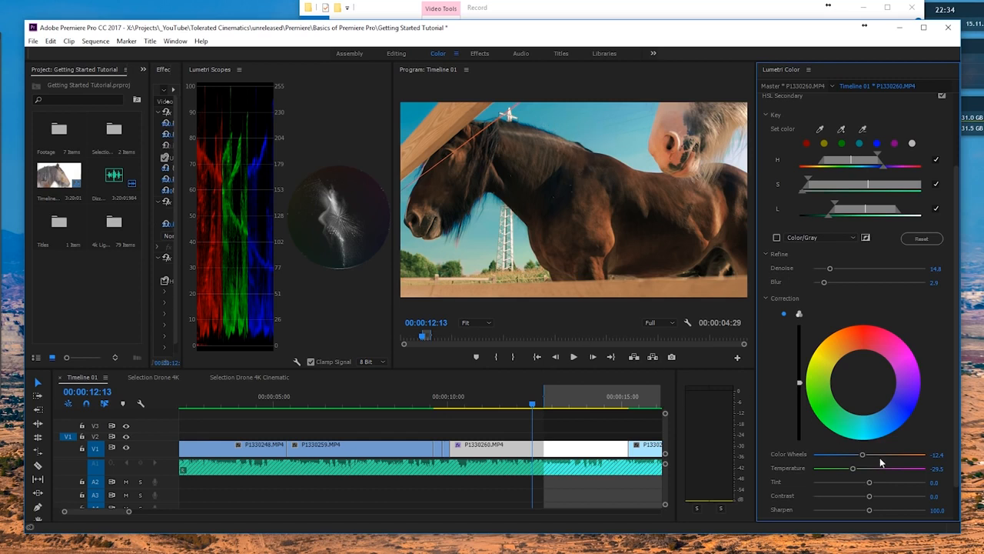
In the Creative adjustments, set Vibrance to 53.3 and Saturation to 115.2
{"action": "left_click", "coordinate": [792, 103]}
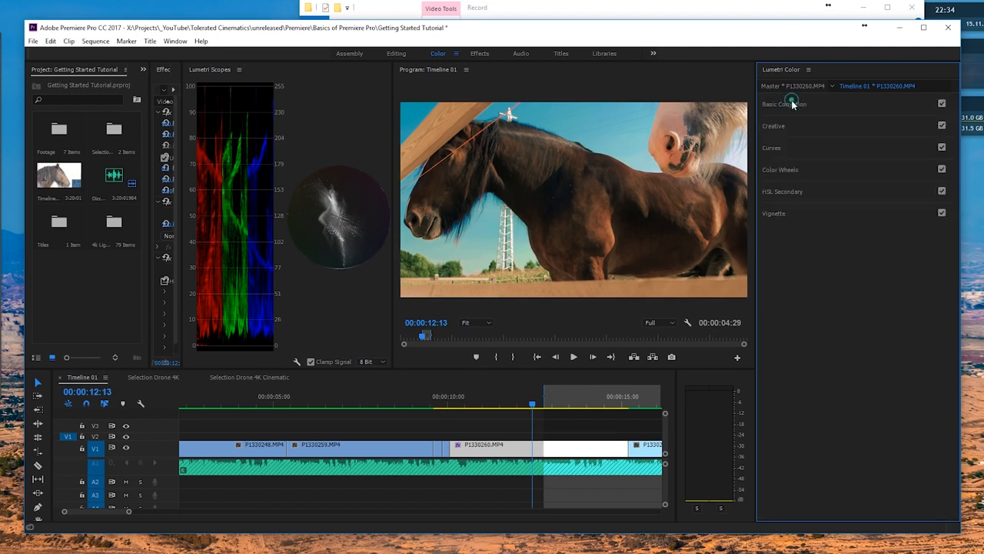
{"action": "left_click", "coordinate": [808, 350]}
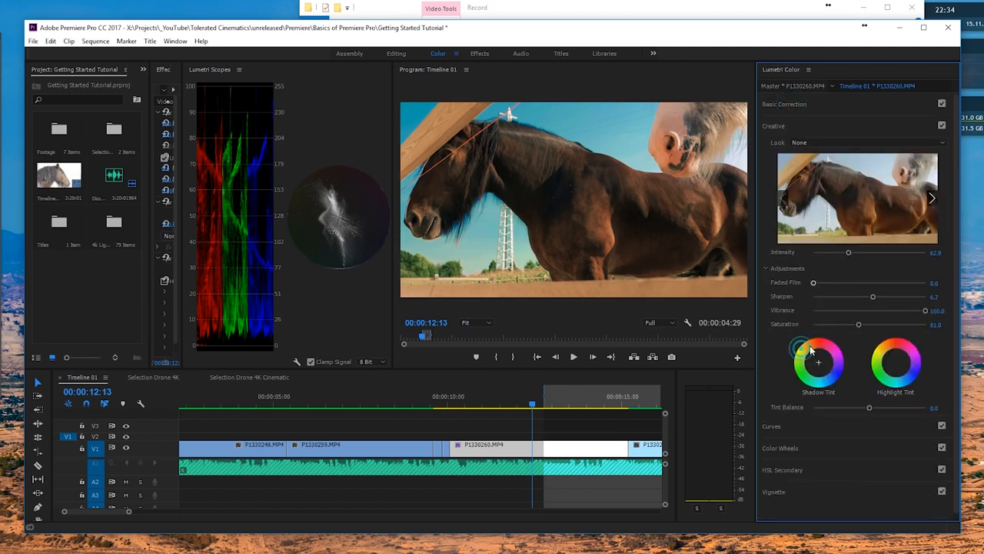
{"action": "left_click_drag", "start_coordinate": [858, 327], "coordinate": [878, 326]}
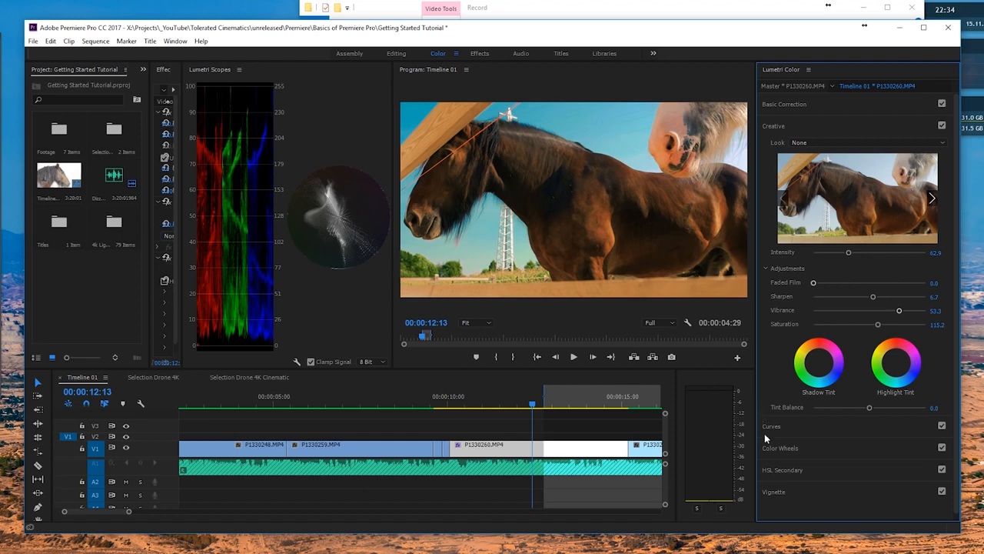
Brighten the keyed sky slightly in the HSL Secondary correction, and try a higher Contrast before resetting it
{"action": "left_click", "coordinate": [784, 470]}
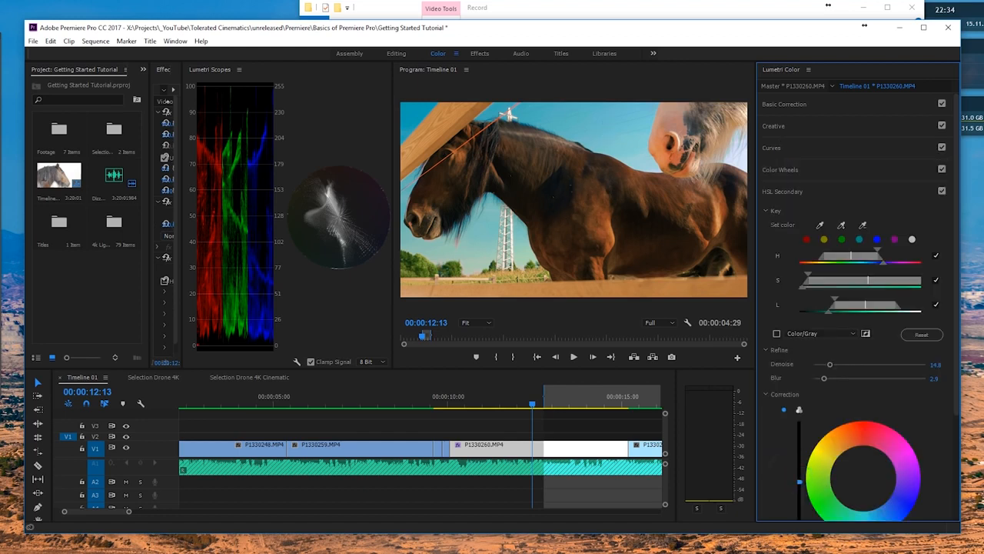
{"action": "left_click_drag", "start_coordinate": [800, 477], "coordinate": [799, 458]}
{"action": "scroll", "coordinate": [771, 474], "scroll_direction": "down", "scroll_amount": 4}
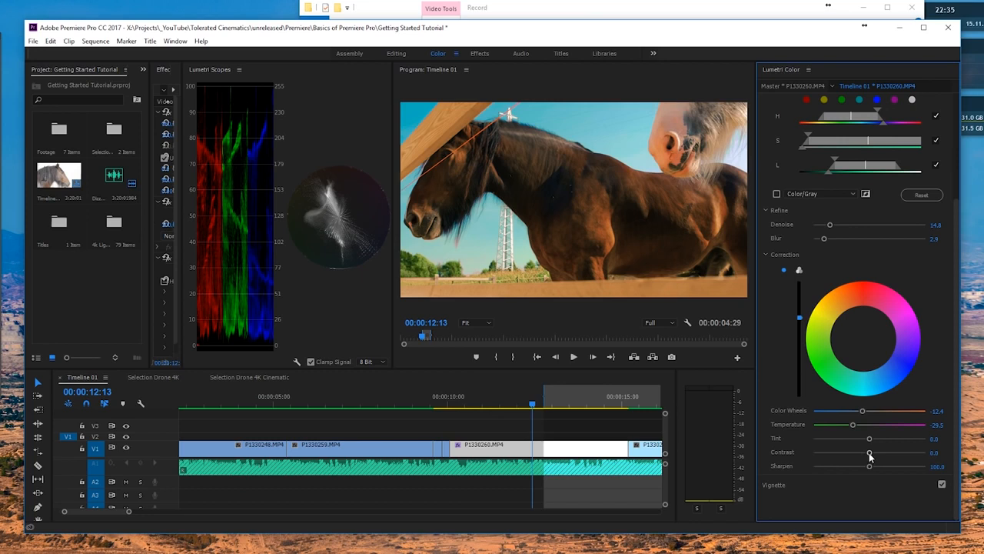
{"action": "left_click_drag", "start_coordinate": [869, 452], "coordinate": [880, 462]}
{"action": "double_click", "coordinate": [879, 453]}
Add a subtle vignette with Amount -0.3, Midpoint 33.3 and Feather 100
{"action": "left_click", "coordinate": [784, 482]}
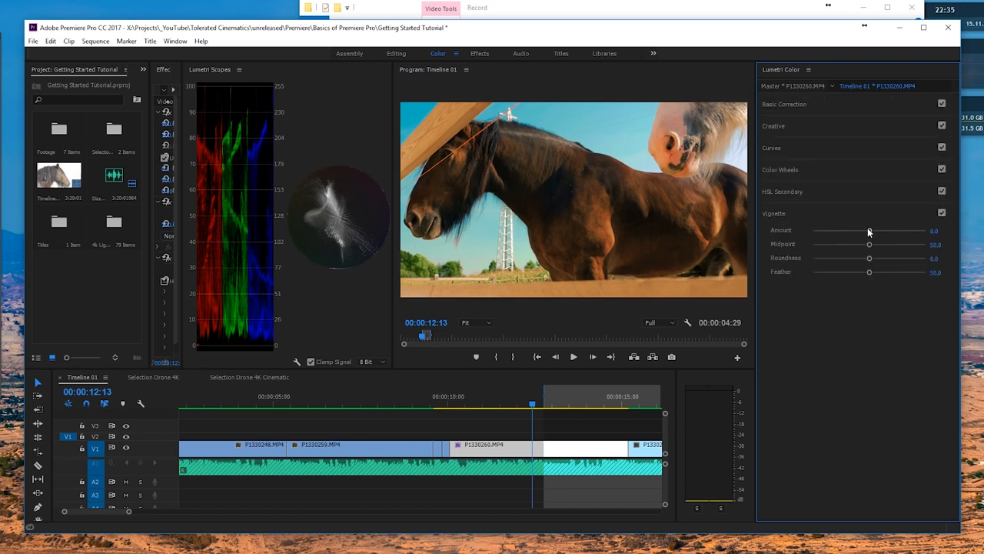
{"action": "mouse_move", "coordinate": [869, 232]}
{"action": "left_mouse_down"}
{"action": "mouse_move", "coordinate": [955, 235]}
{"action": "mouse_move", "coordinate": [815, 233]}
{"action": "mouse_move", "coordinate": [852, 232]}
{"action": "left_mouse_up"}
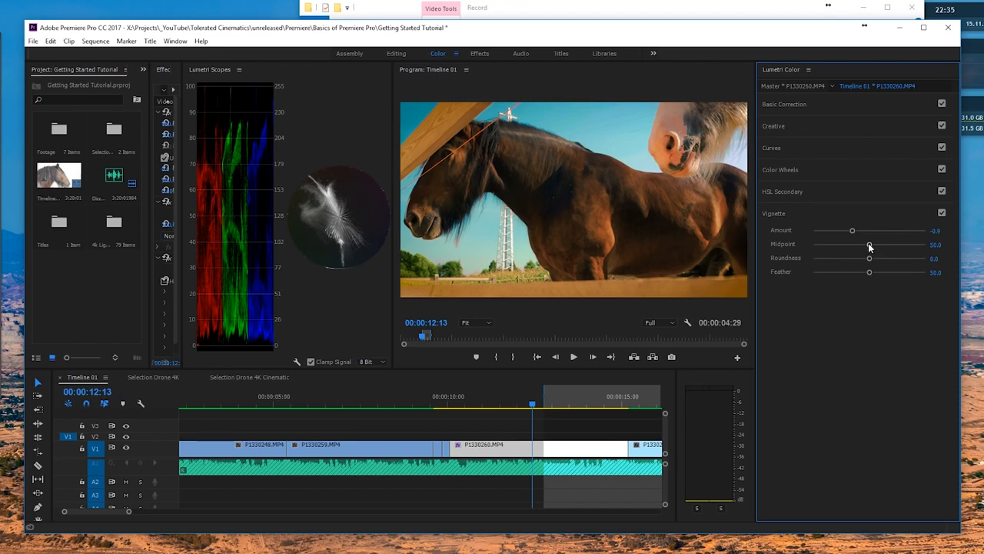
{"action": "left_click_drag", "start_coordinate": [869, 244], "coordinate": [933, 277]}
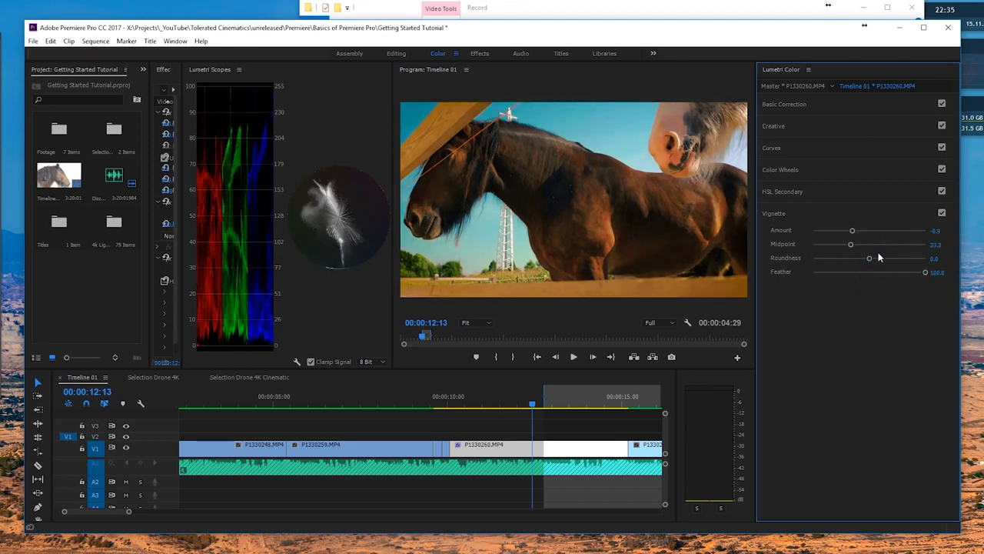
{"action": "left_click_drag", "start_coordinate": [852, 230], "coordinate": [864, 232]}
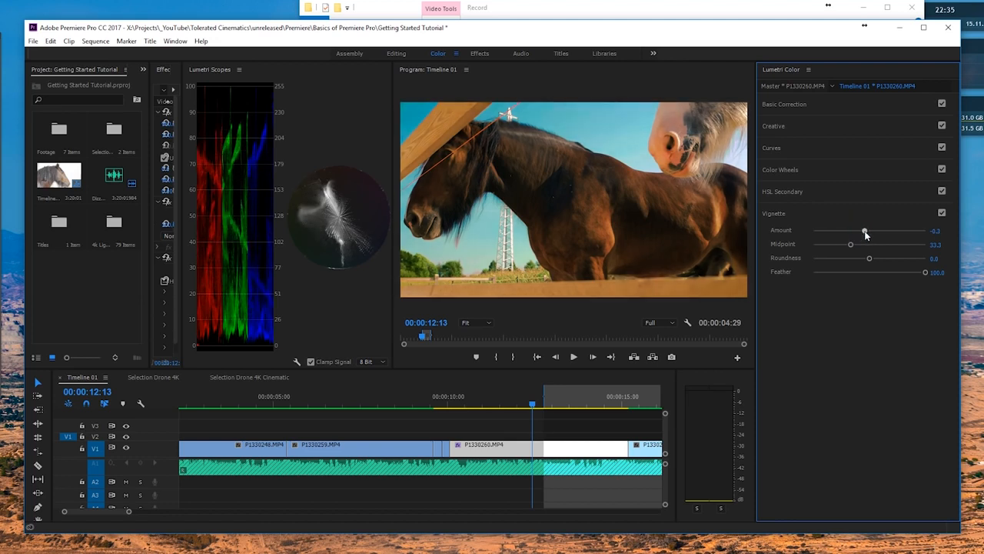
Switch the vignette off and on repeatedly to compare the image with and without it
{"action": "left_click", "coordinate": [941, 212]}
{"action": "left_click", "coordinate": [943, 213]}
{"action": "left_click", "coordinate": [942, 213]}
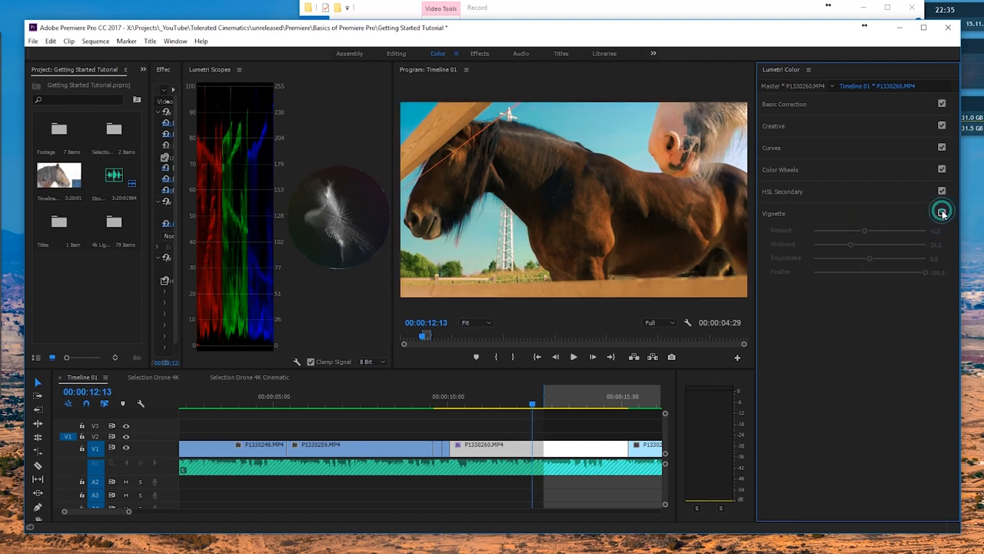
{"action": "left_click", "coordinate": [943, 213]}
{"action": "left_click", "coordinate": [942, 213]}
{"action": "left_click", "coordinate": [943, 213]}
{"action": "left_click", "coordinate": [943, 213]}
{"action": "left_click", "coordinate": [942, 213]}
Scrub through the second half of the graded horse clip to check the look over time
{"action": "left_click", "coordinate": [558, 398]}
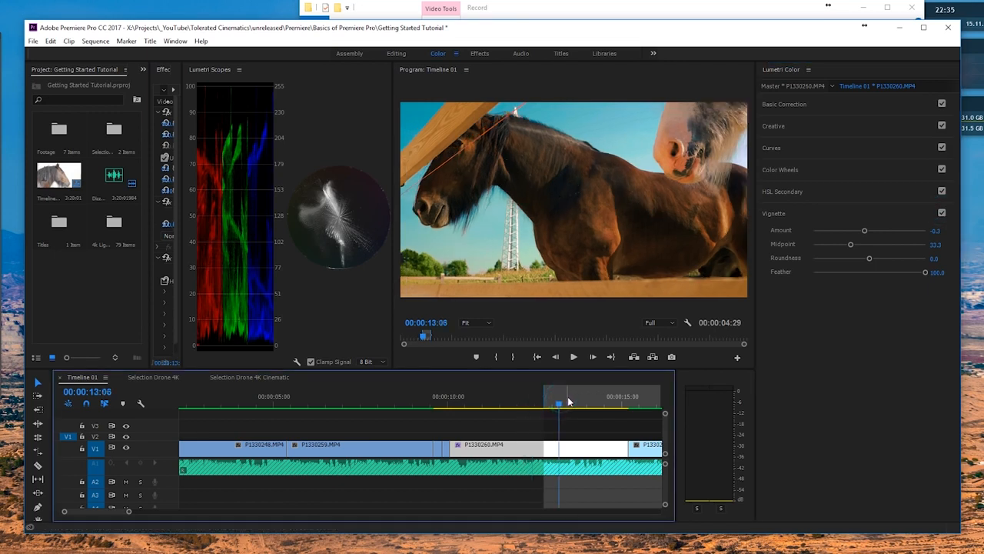
{"action": "left_click_drag", "start_coordinate": [568, 397], "coordinate": [598, 400]}
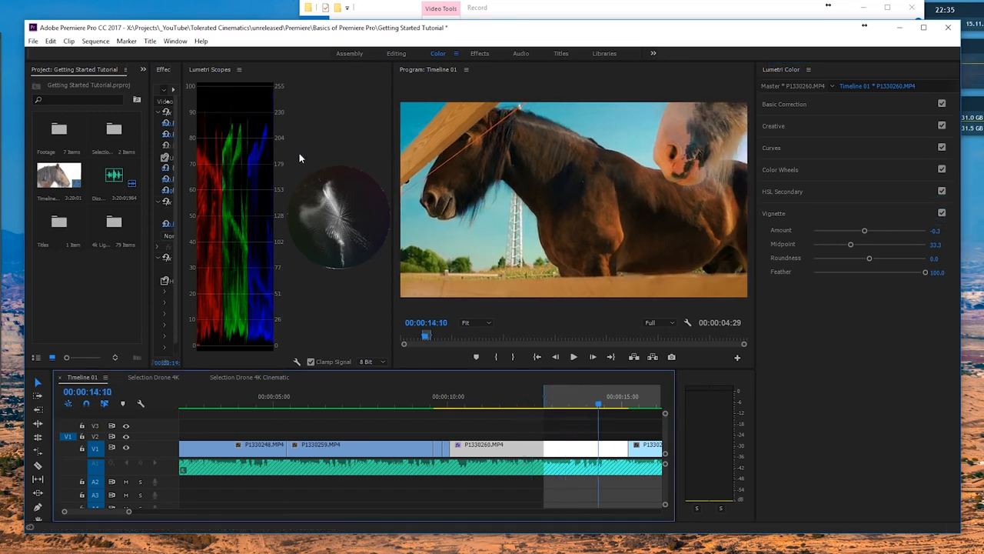
{"action": "left_click_drag", "start_coordinate": [602, 405], "coordinate": [580, 411]}
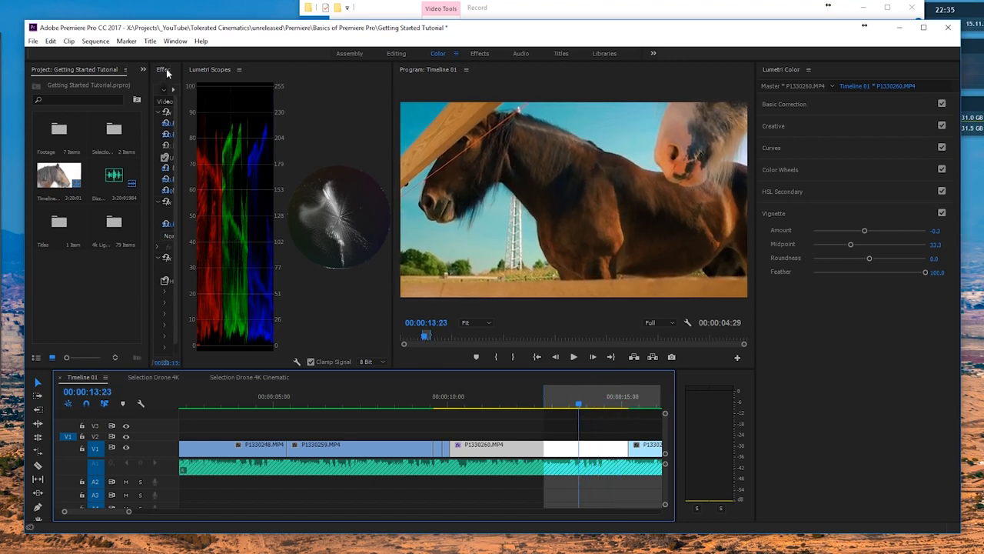
Dock Effect Controls in the same panel group as Lumetri Scopes and bring Effect Controls to the front
{"action": "left_click_drag", "start_coordinate": [164, 69], "coordinate": [242, 70]}
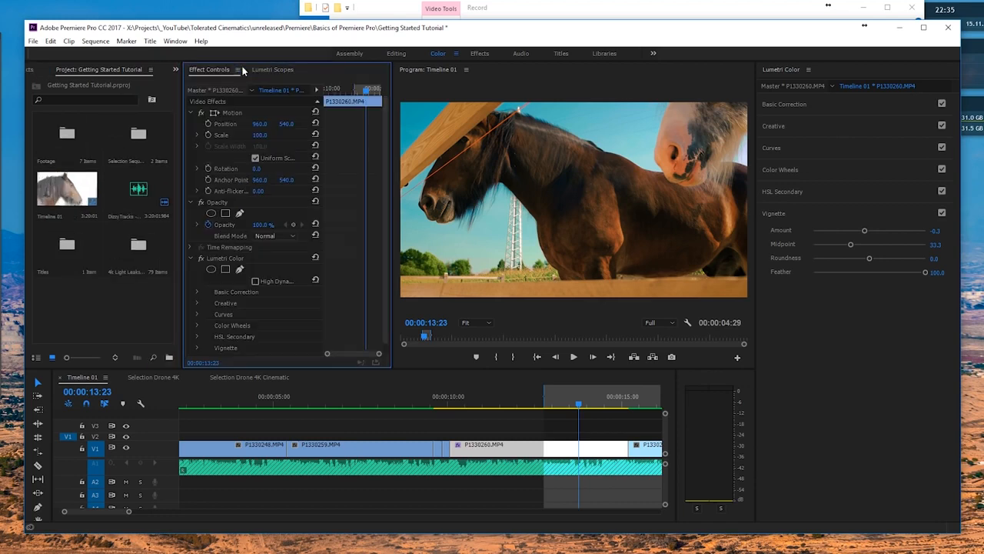
{"action": "left_click", "coordinate": [260, 71]}
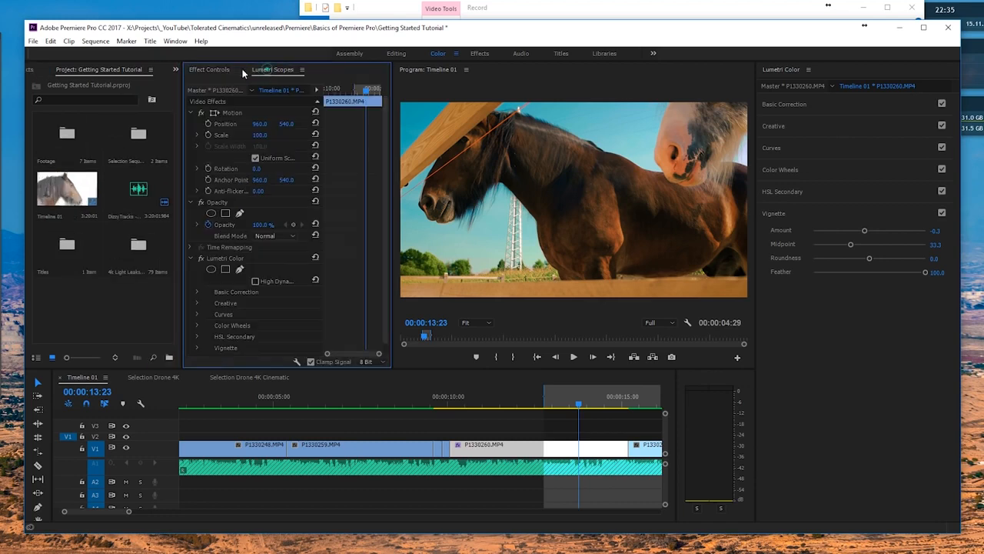
{"action": "left_click", "coordinate": [213, 71]}
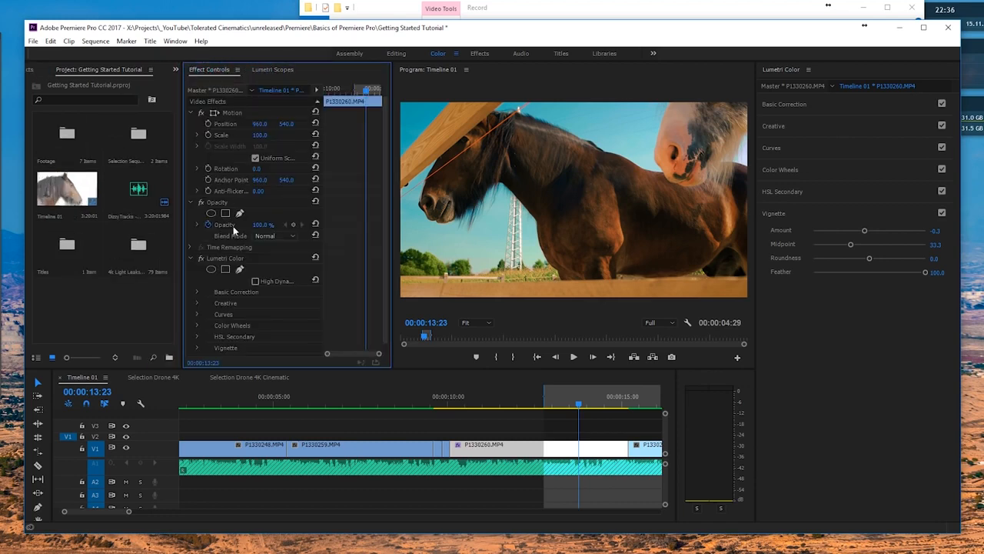
Switch the whole Lumetri Color effect off and on repeatedly to compare the original clip with the grade
{"action": "left_click", "coordinate": [202, 259]}
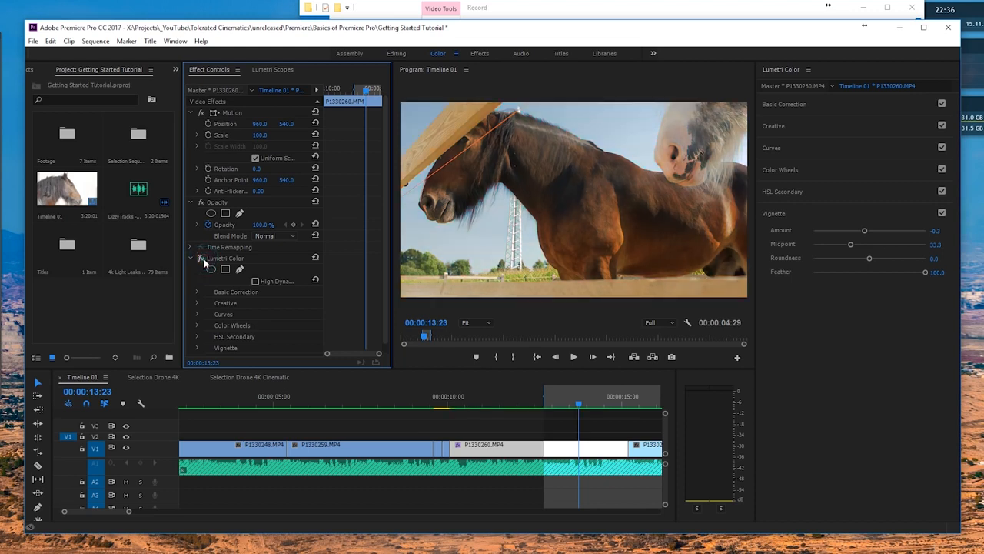
{"action": "left_click", "coordinate": [203, 259]}
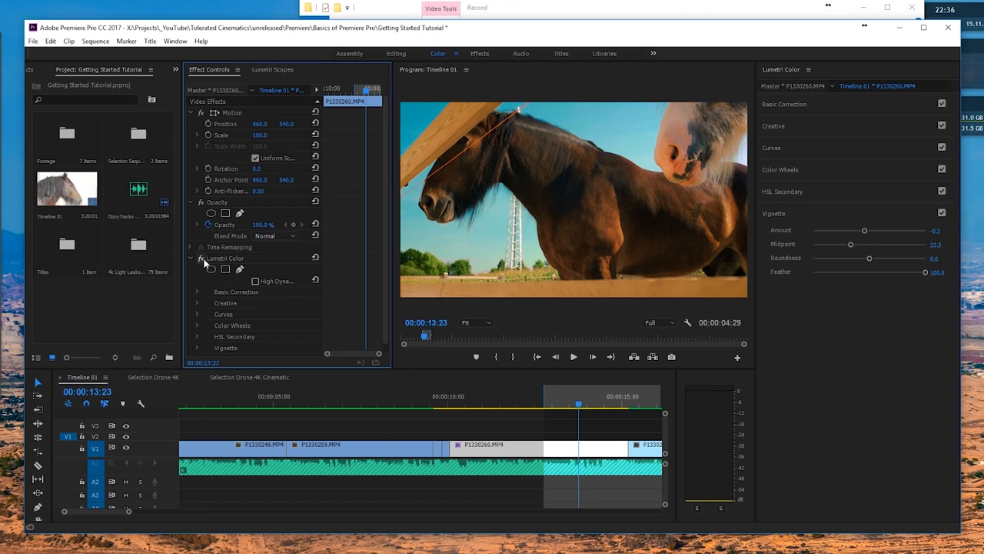
{"action": "left_click", "coordinate": [202, 259]}
{"action": "left_click", "coordinate": [202, 259]}
{"action": "left_click", "coordinate": [202, 259]}
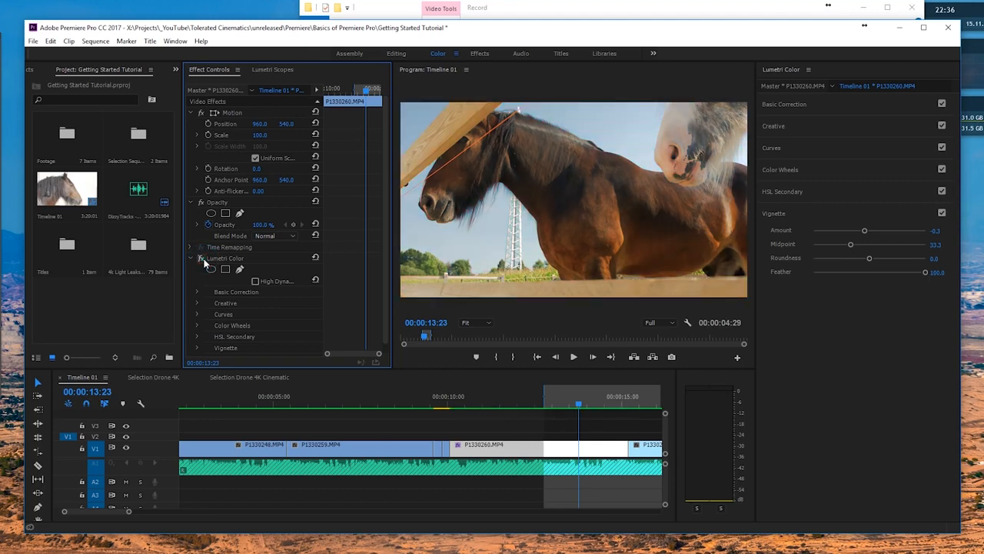
{"action": "left_click", "coordinate": [202, 259]}
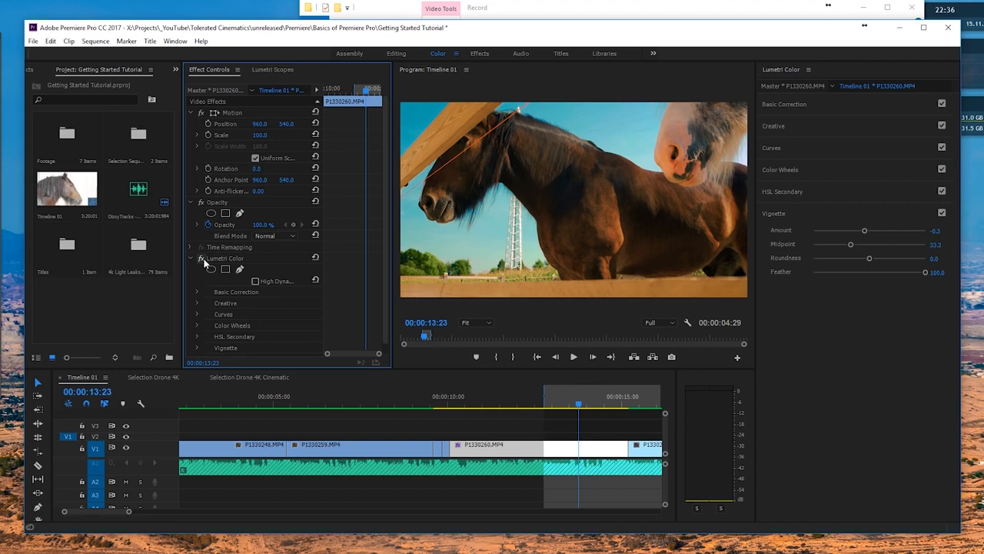